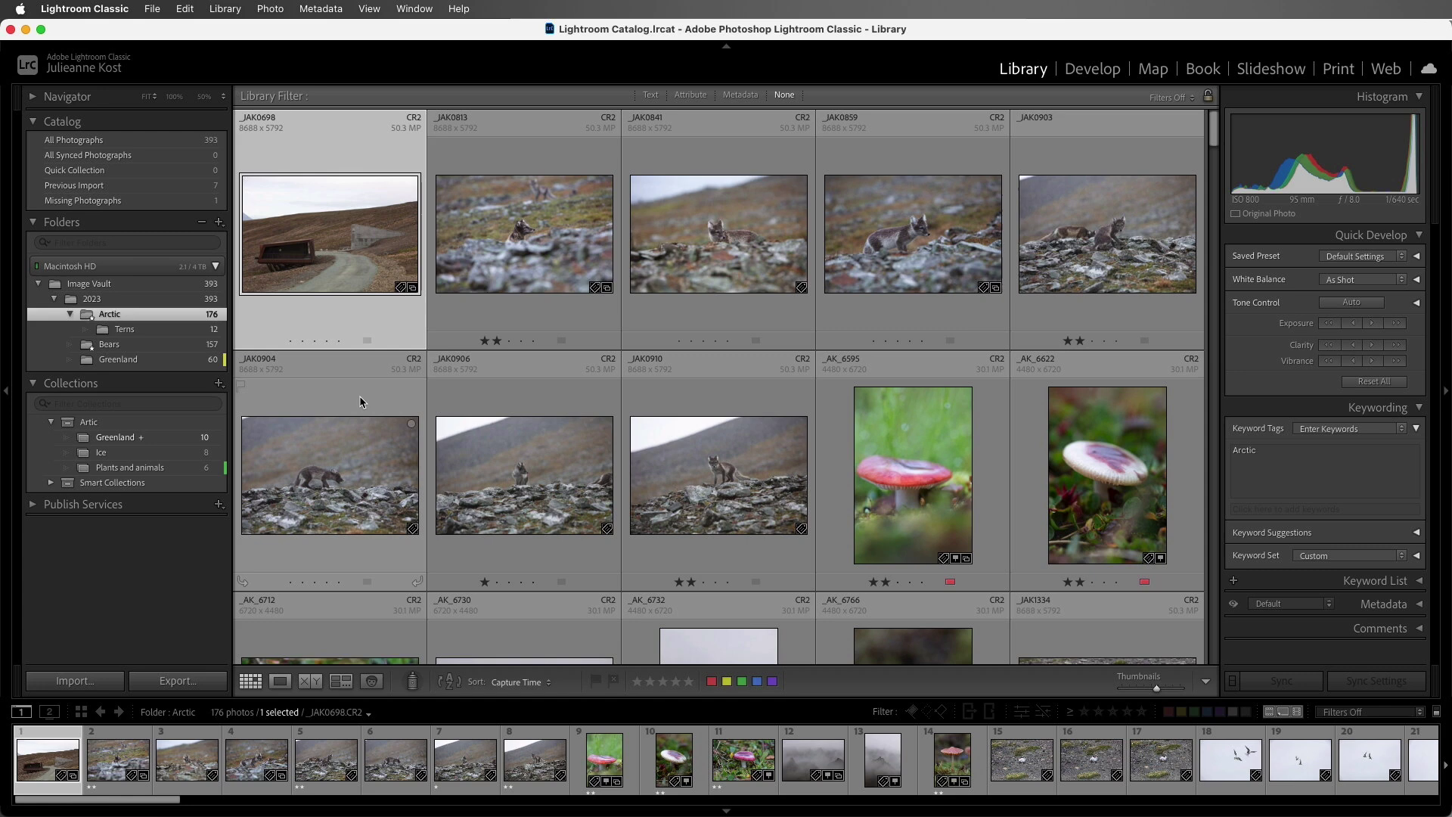
Browse the Colored Red, Five Stars, Past Month, Recently Modified, Video Files and Without Keywords smart collections.
left_click(52, 484)
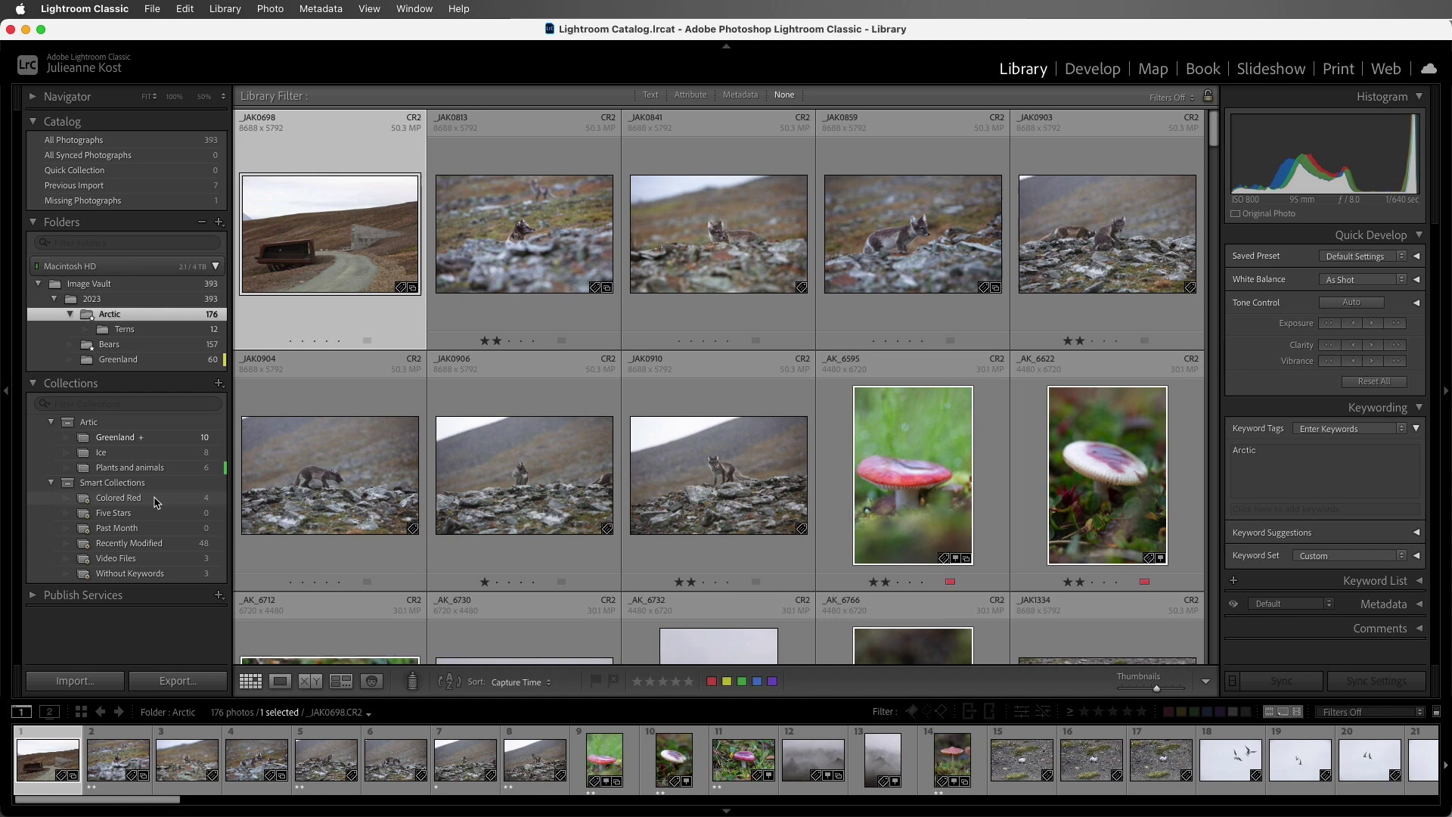
left_click(156, 502)
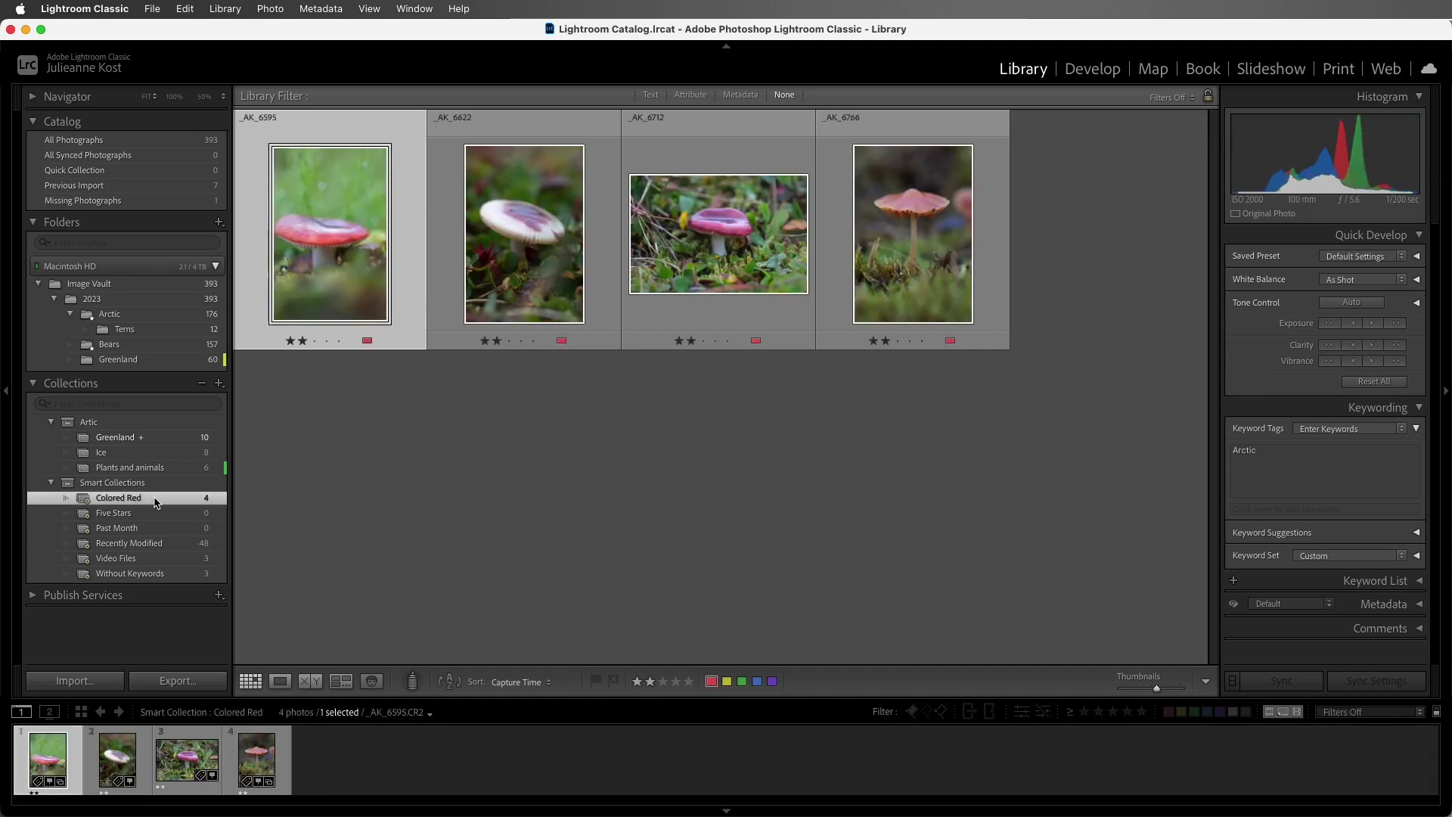
left_click(159, 516)
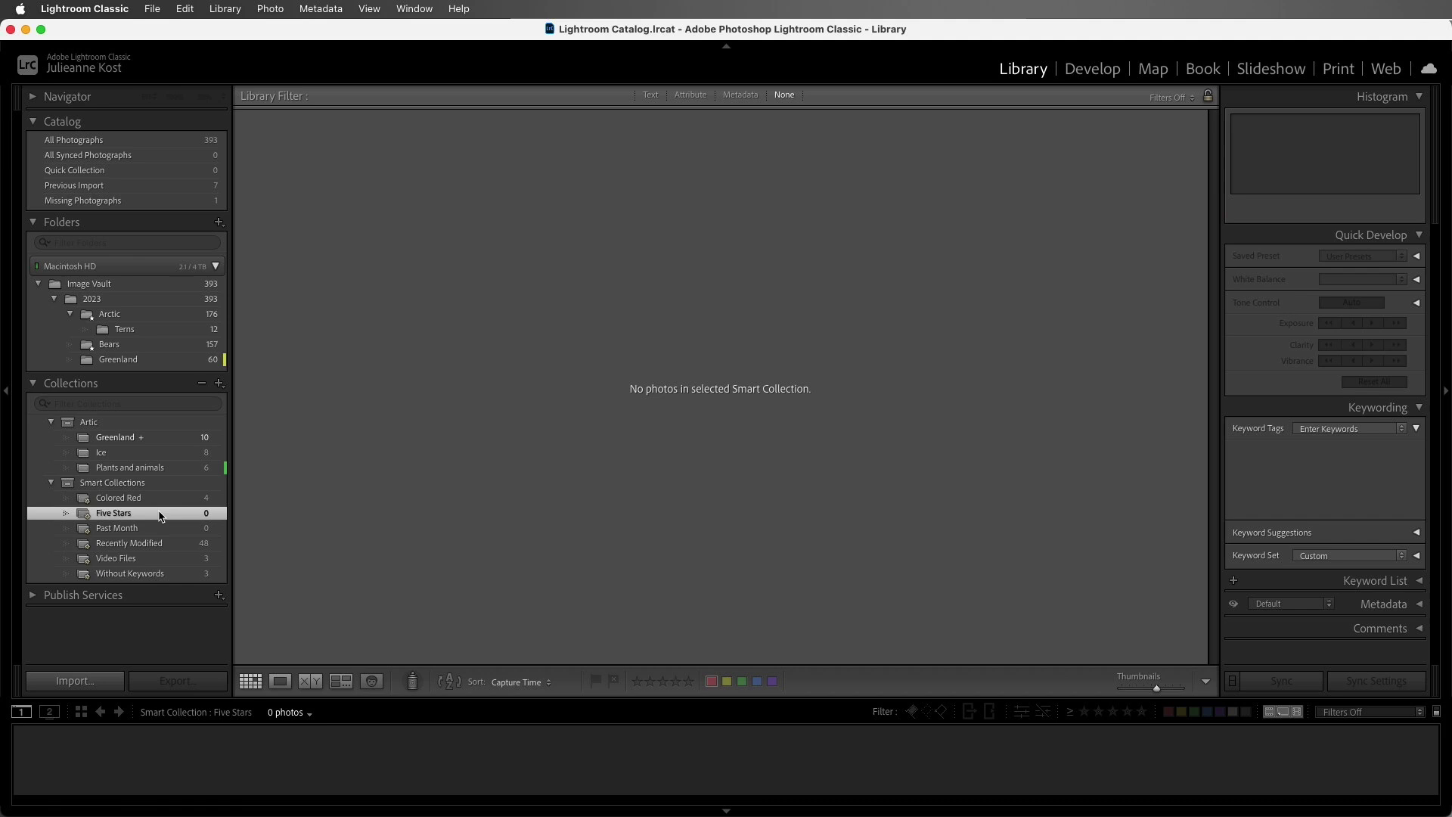
left_click(172, 531)
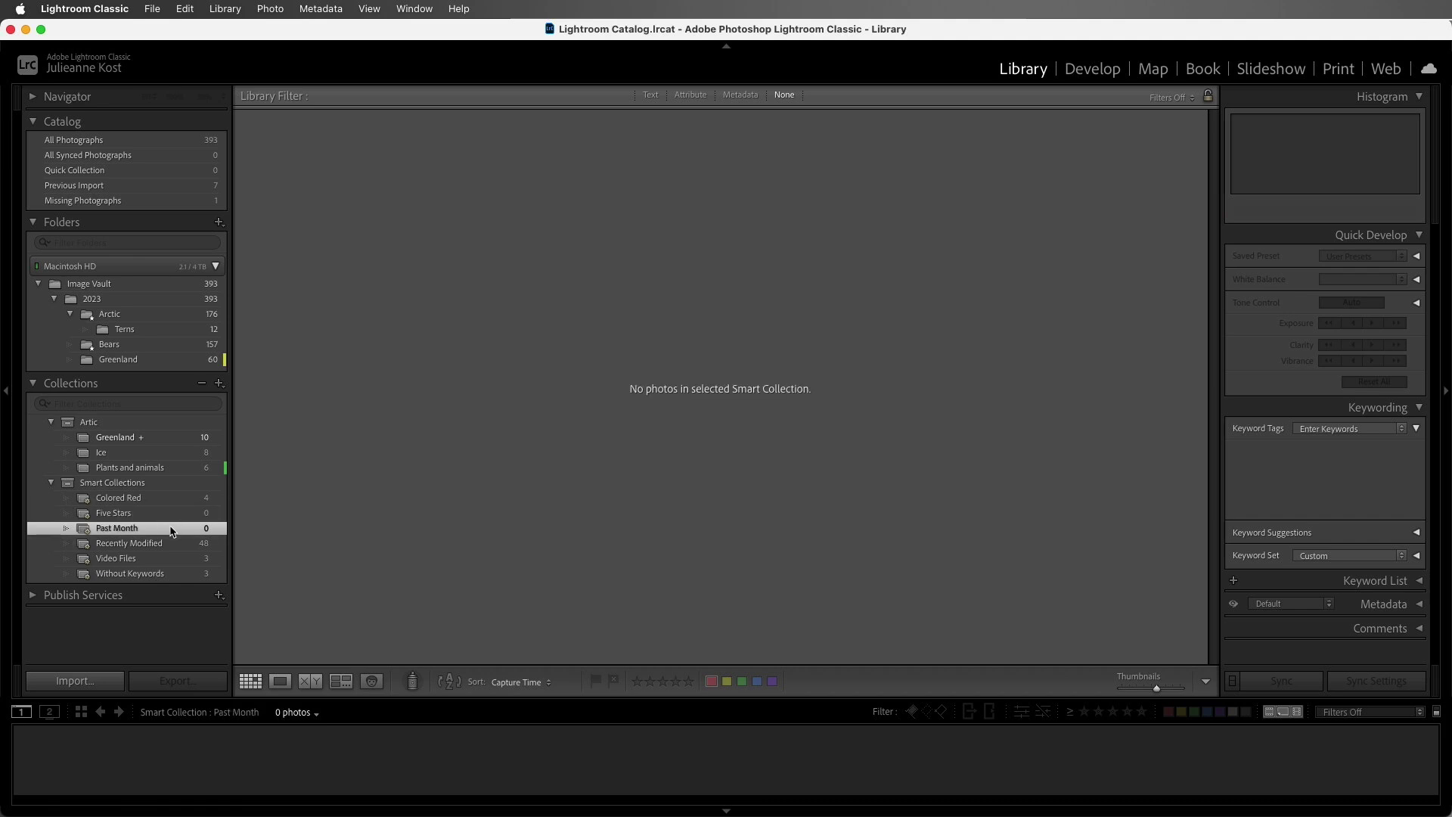
left_click(180, 545)
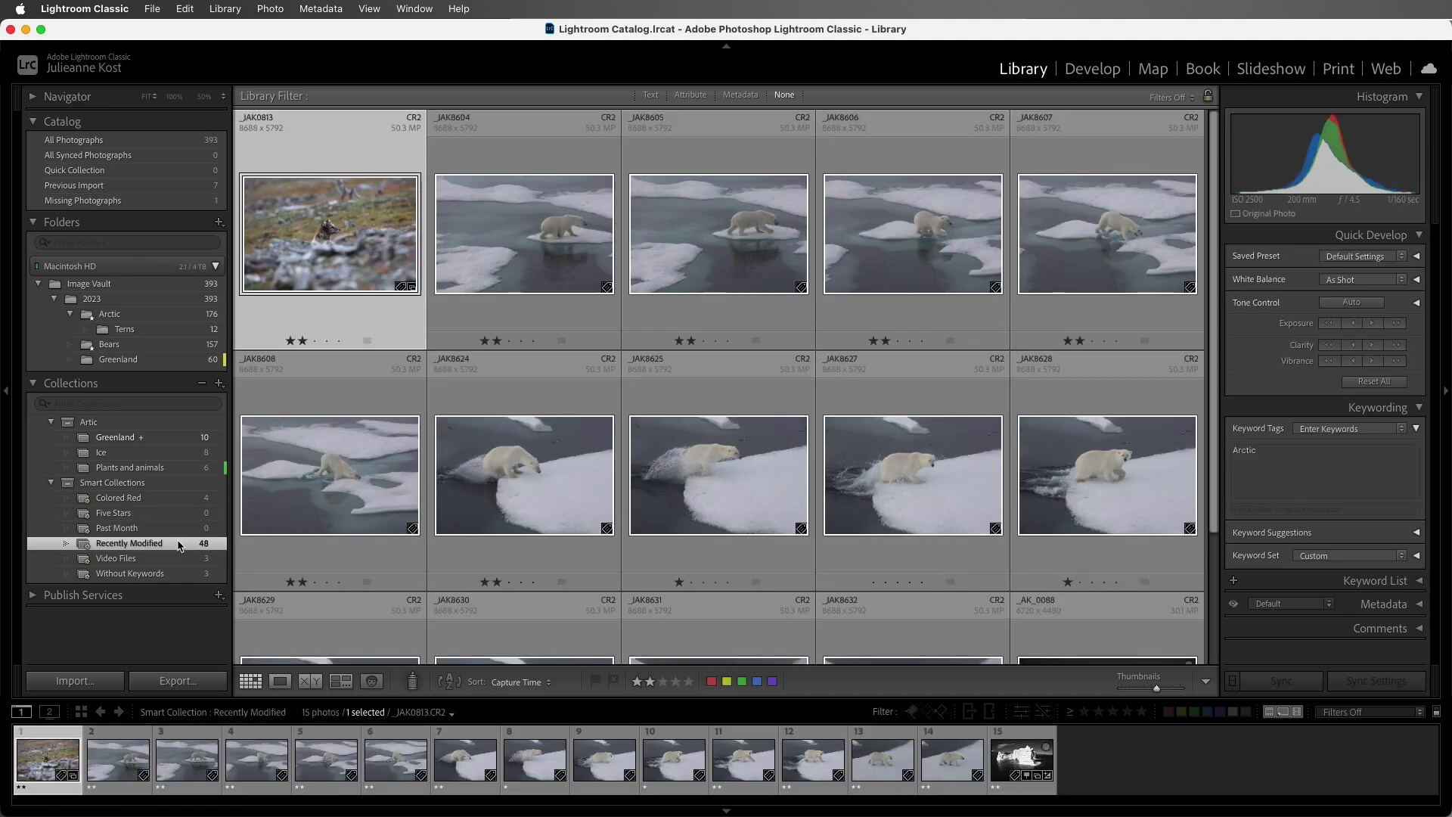
left_click(168, 560)
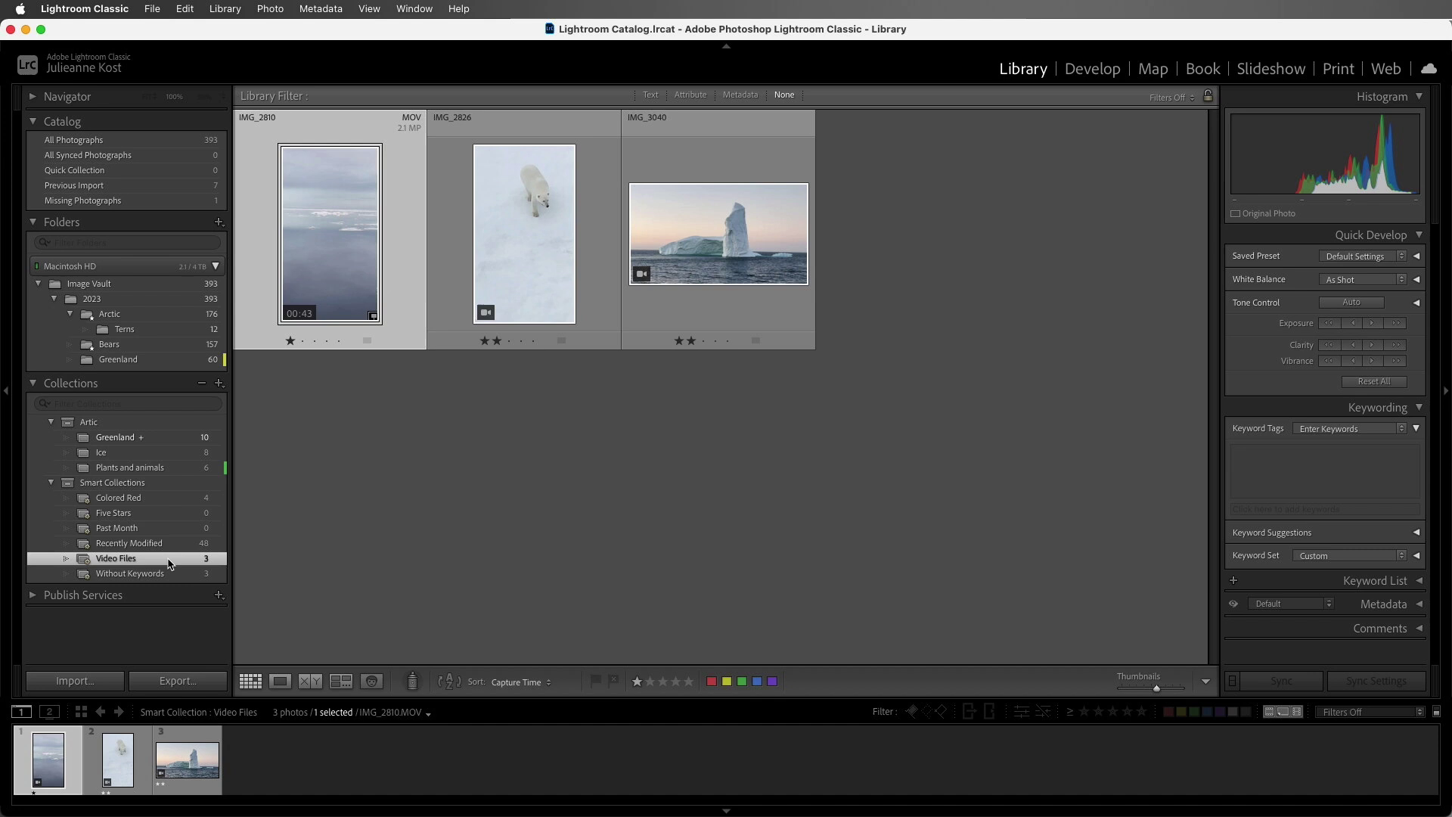
left_click(182, 575)
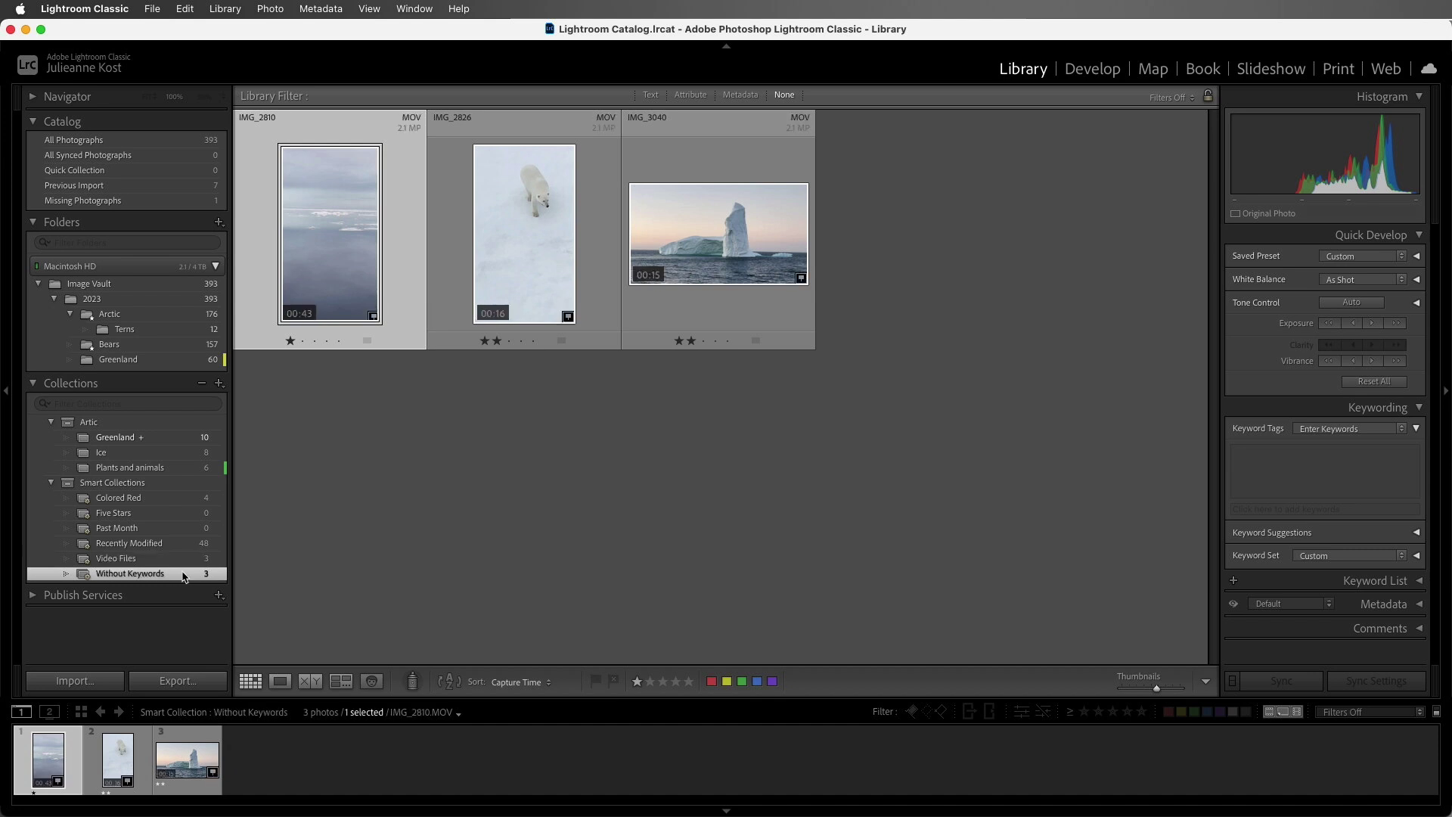
Collapse the Smart Collections set and start a new smart collection named '2 Star Bears'.
left_click(61, 485)
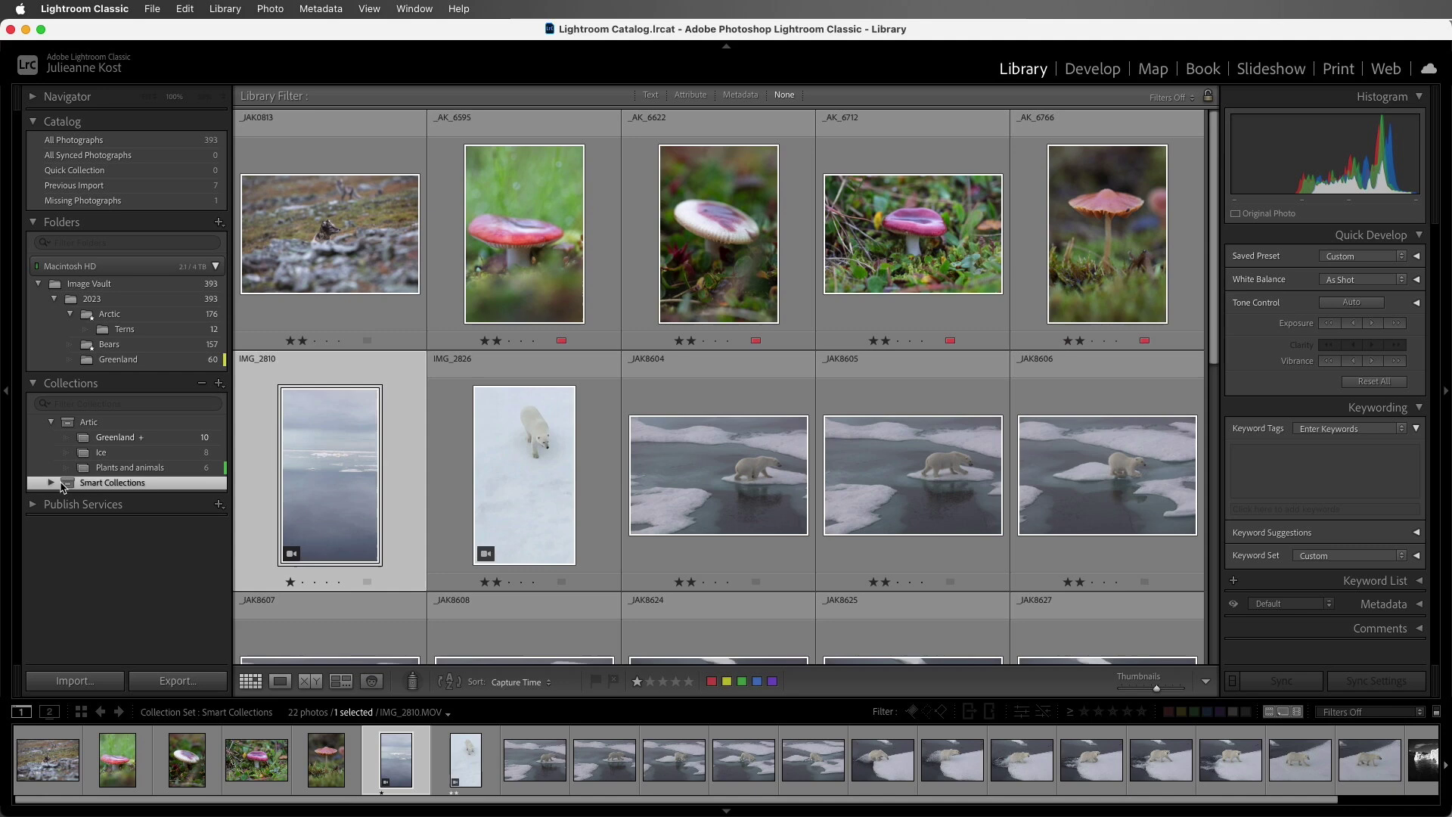
left_click(219, 384)
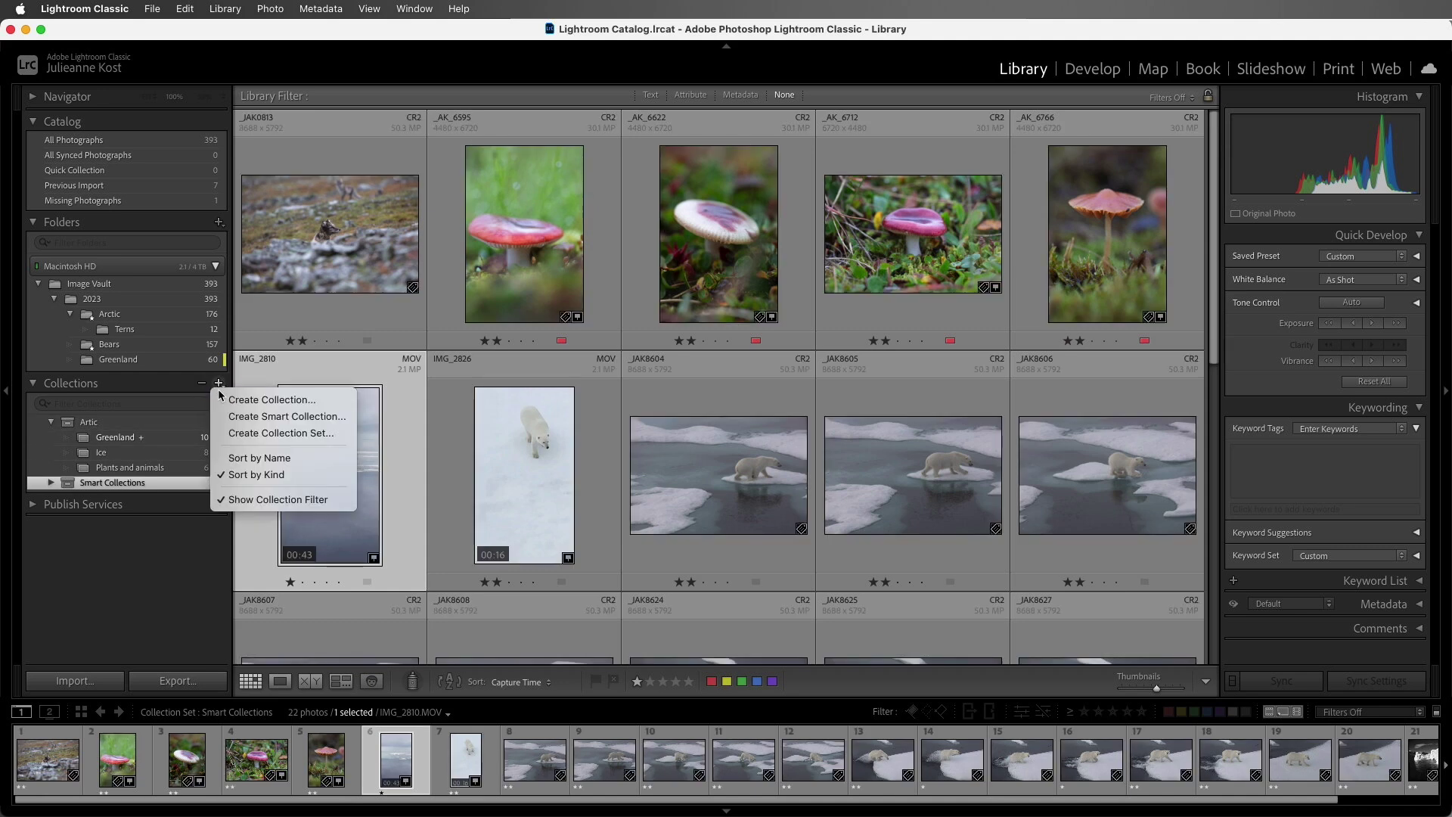
left_click(220, 417)
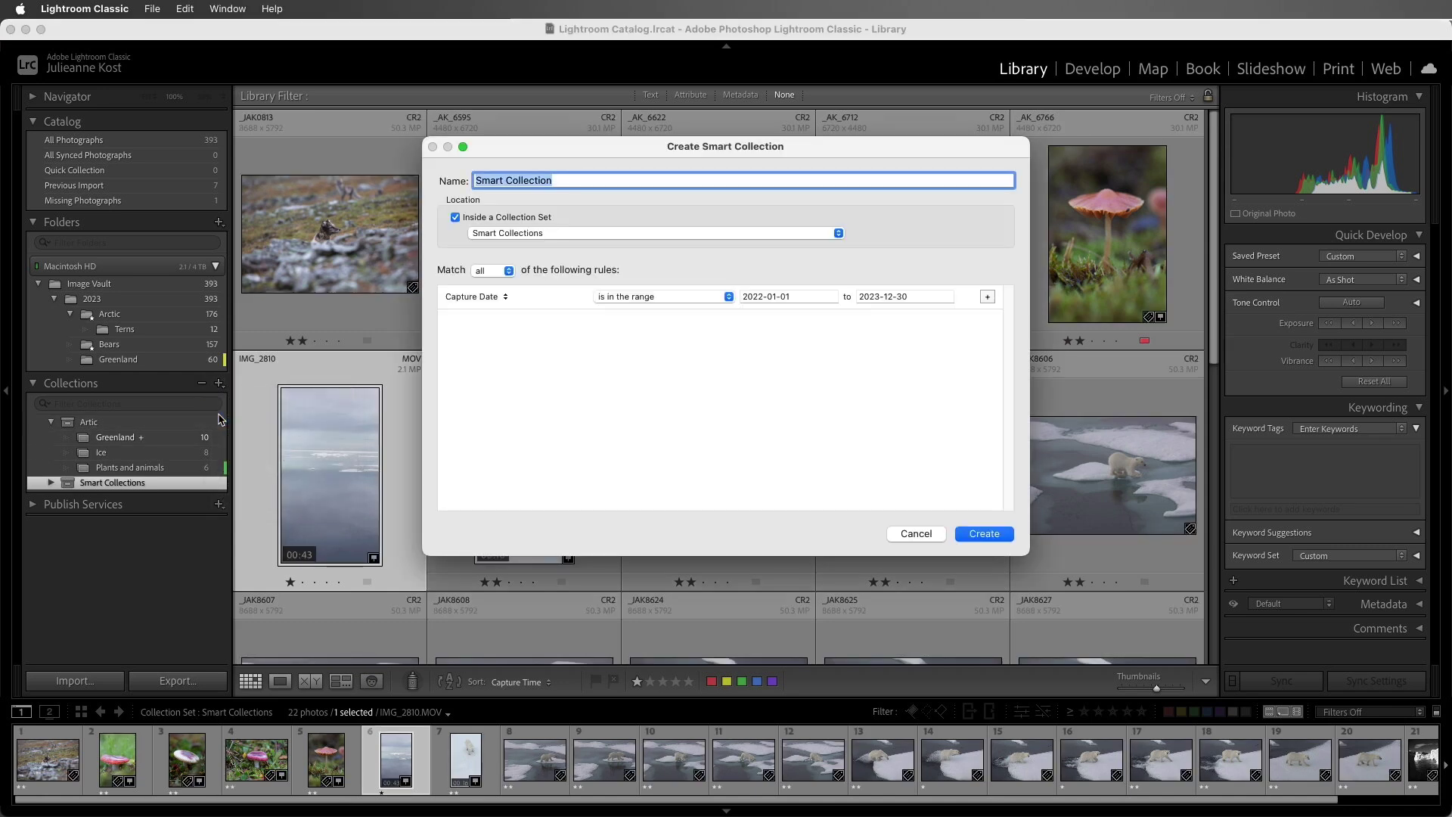
type("2 Star")
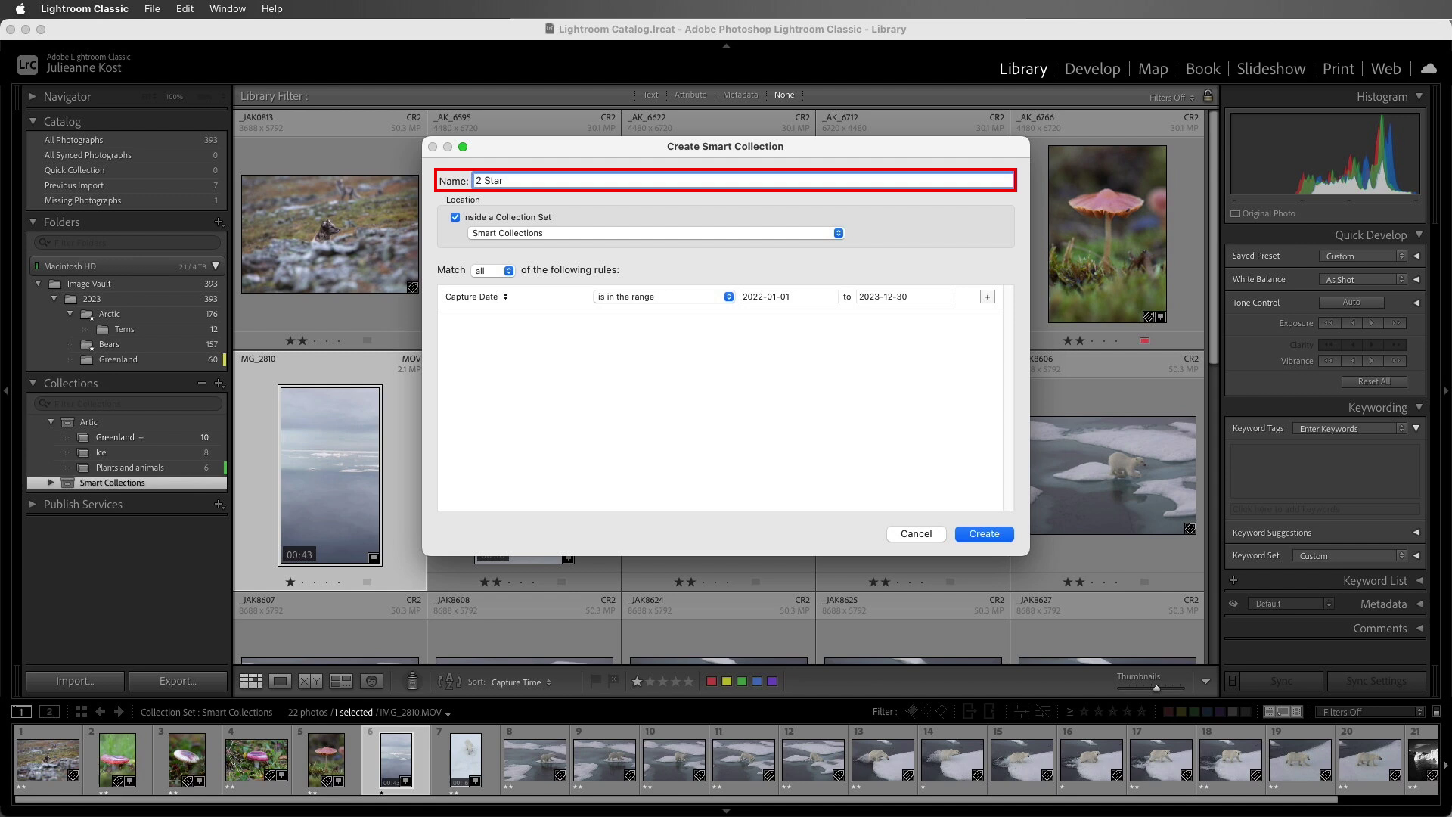
type(" Bears")
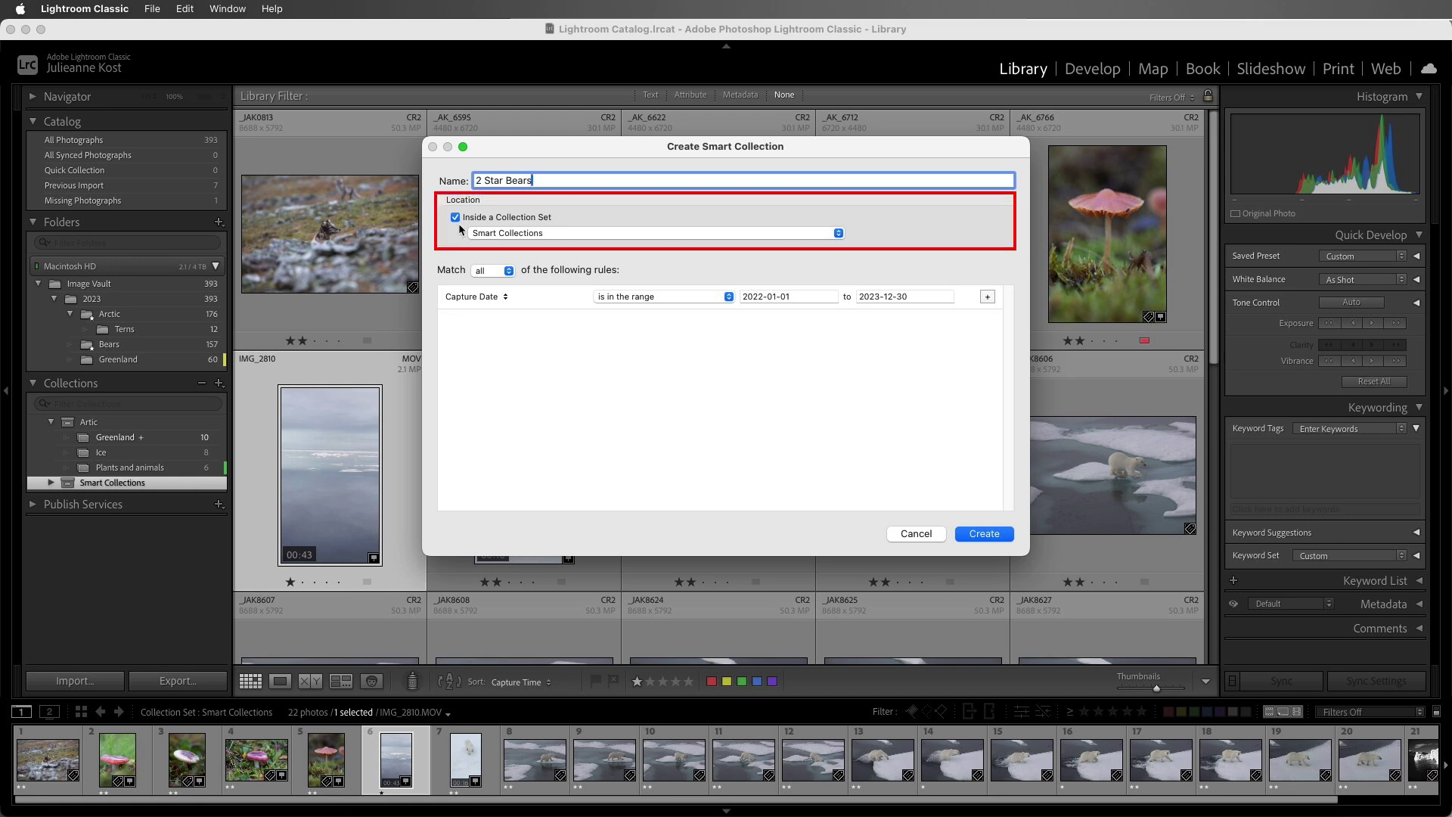
Place the new collection inside the Artic set, with Match set to all rules.
left_click(519, 234)
left_click(515, 218)
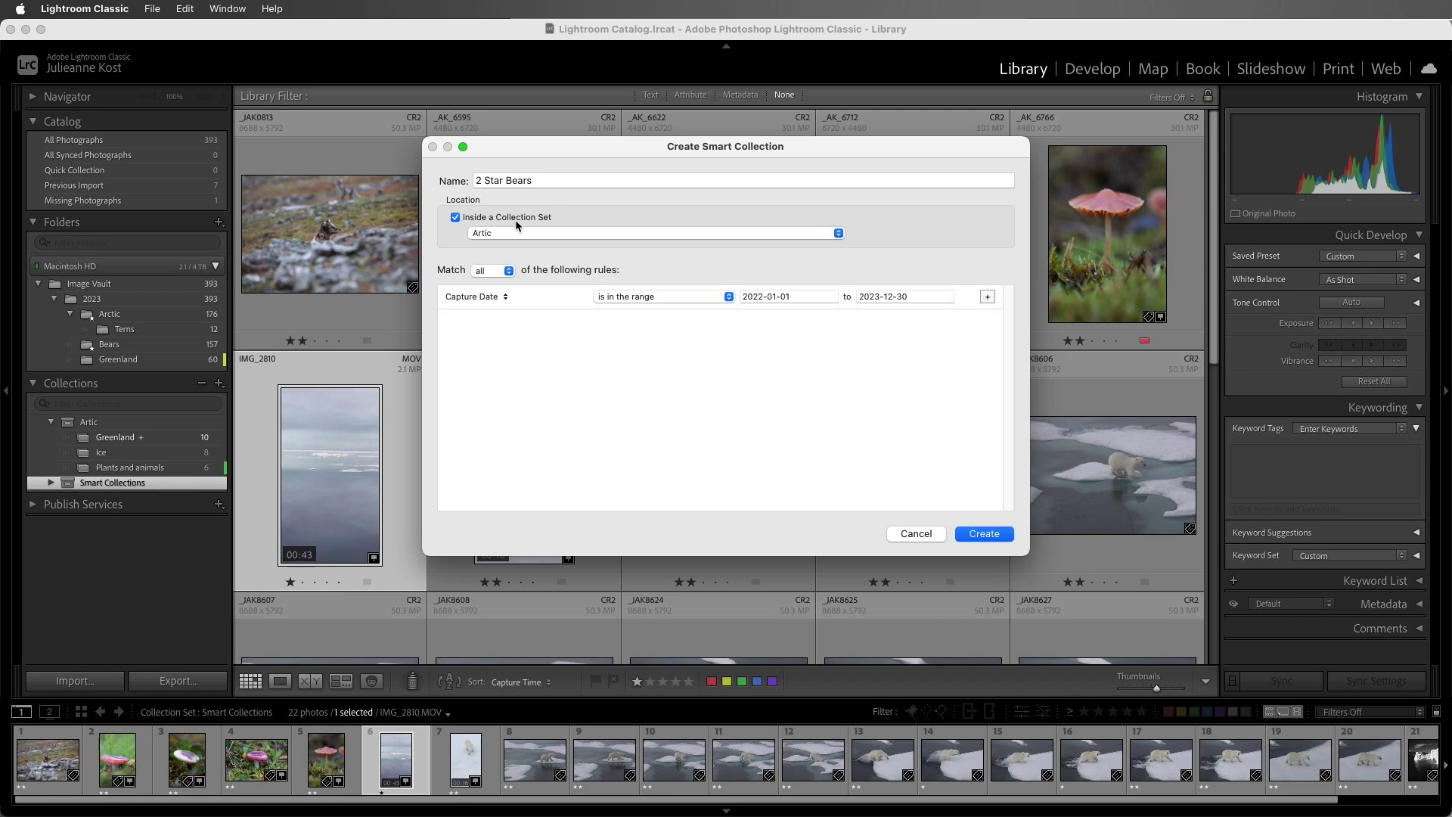
left_click(510, 270)
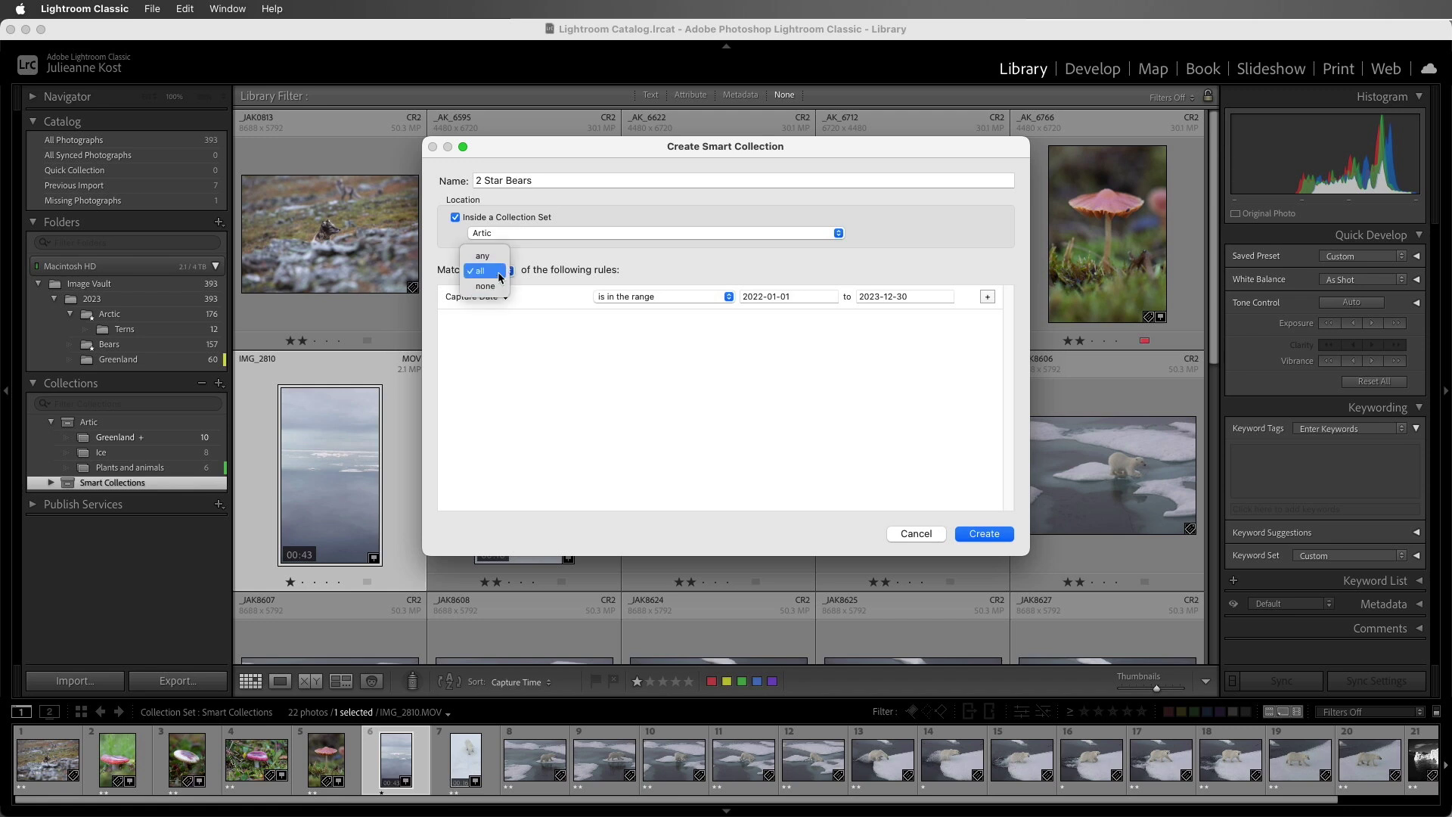
left_click(500, 278)
Set the rule to Rating is greater than or equal to two stars and create the collection.
left_click(495, 296)
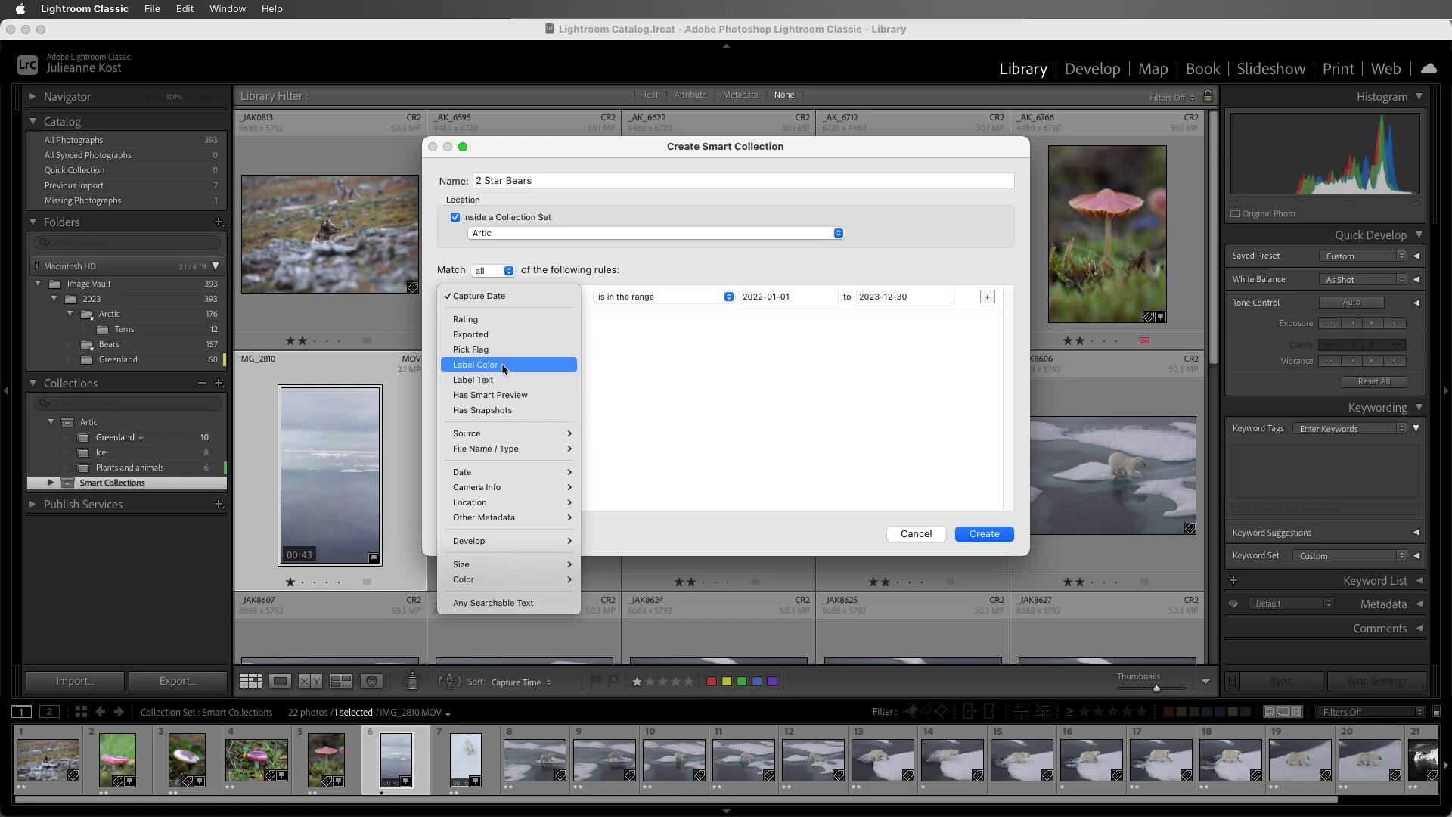
mouse_move(518, 435)
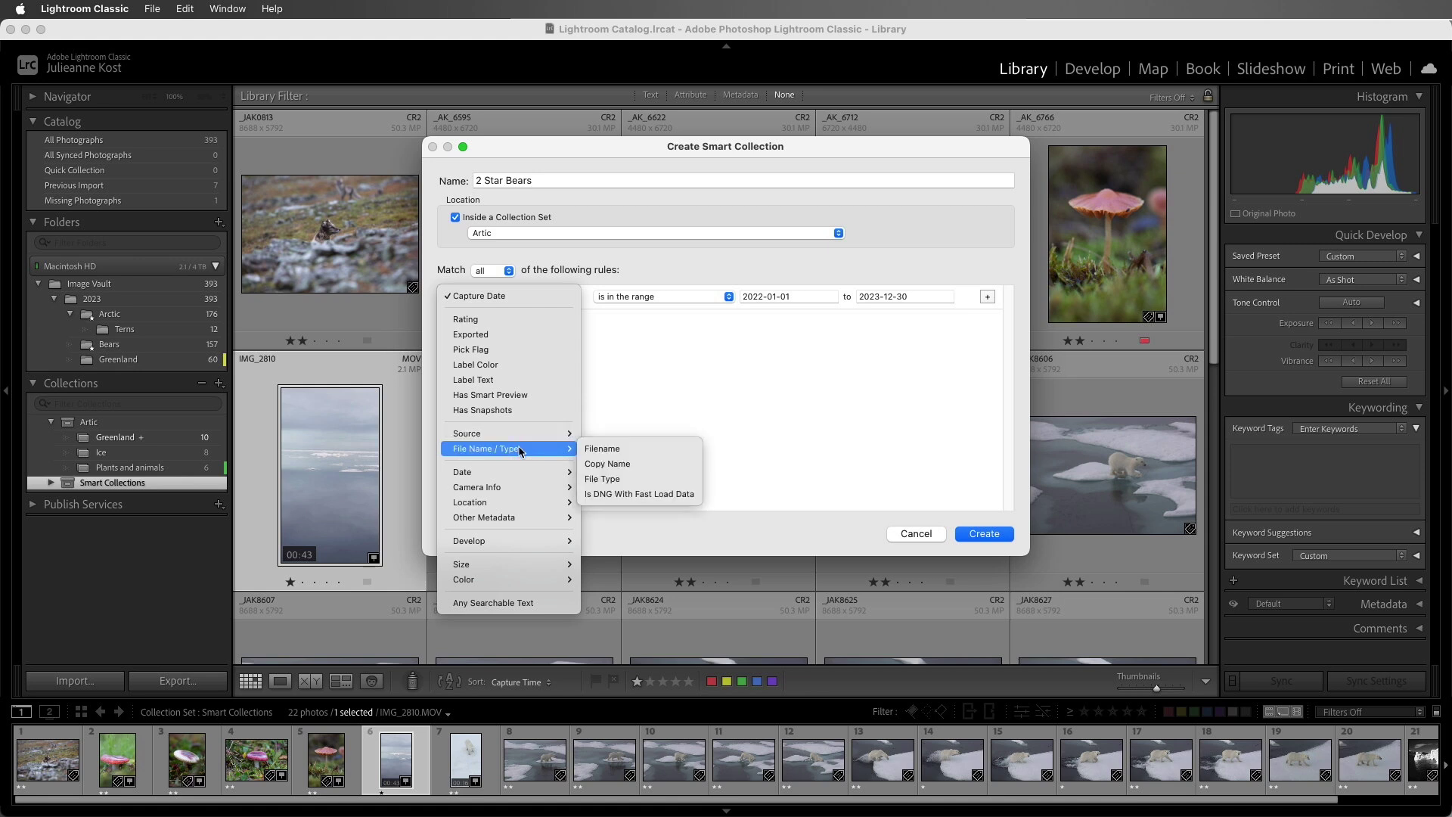
mouse_move(521, 475)
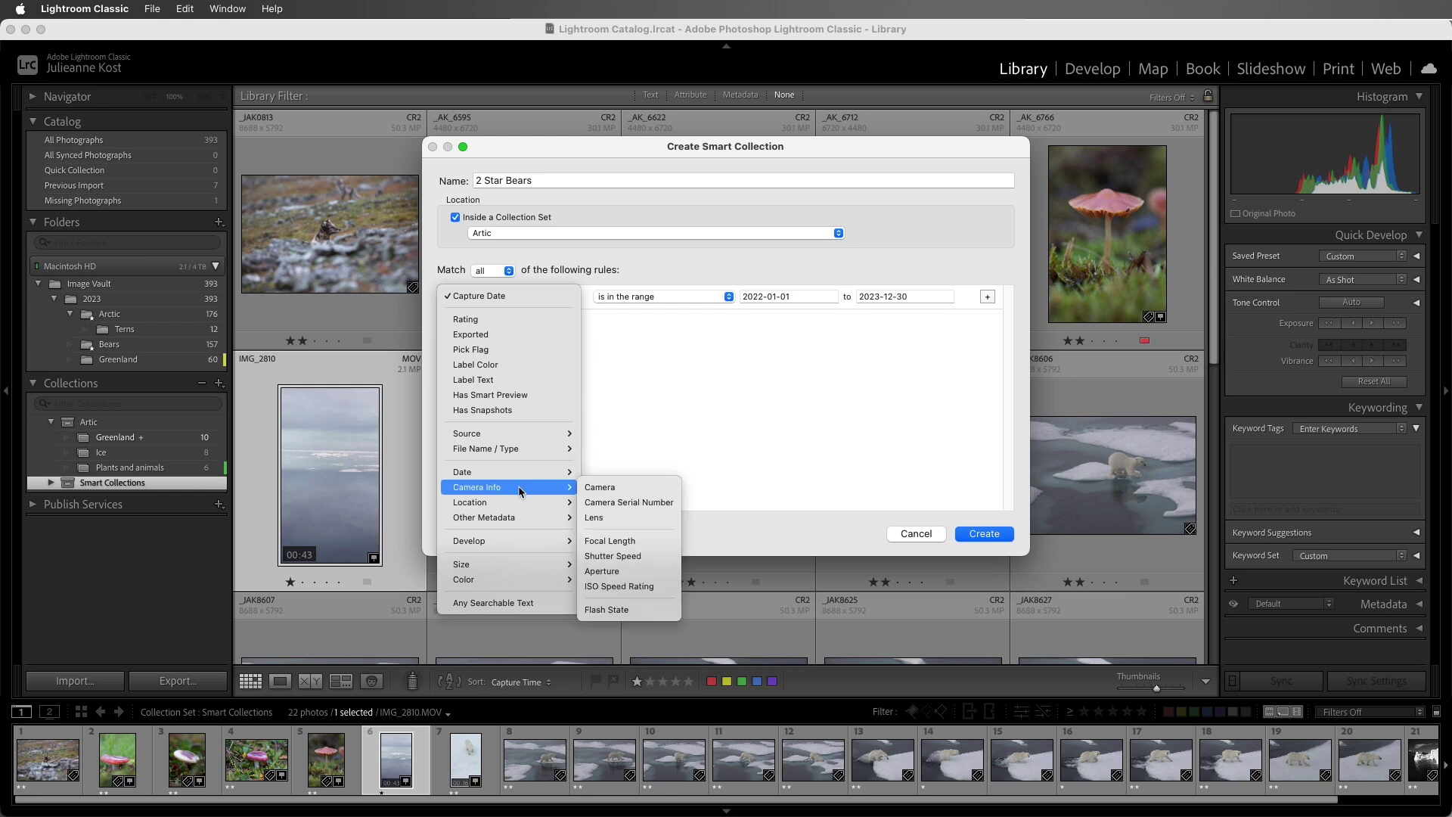
mouse_move(522, 522)
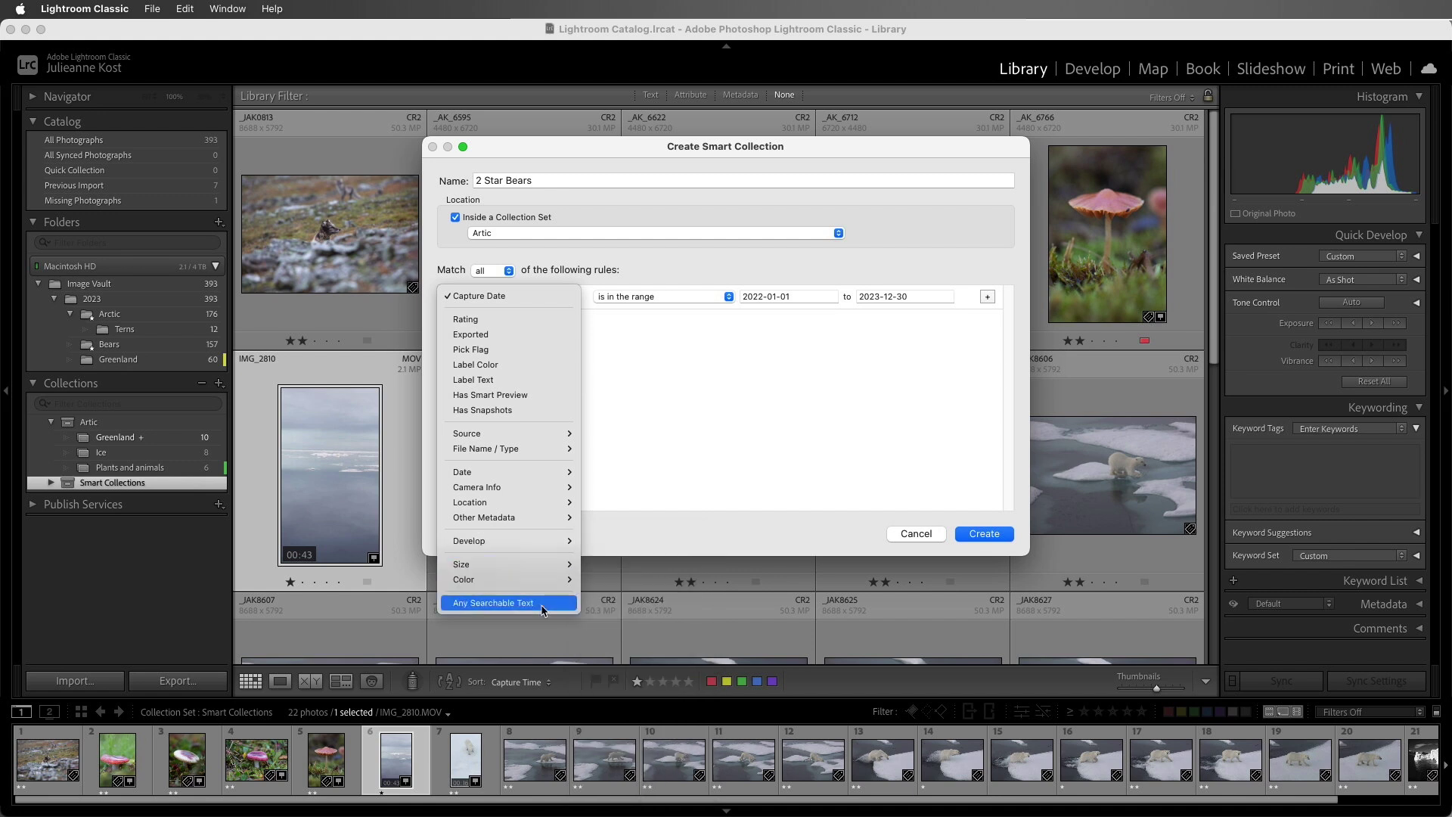
left_click(510, 324)
left_click(709, 298)
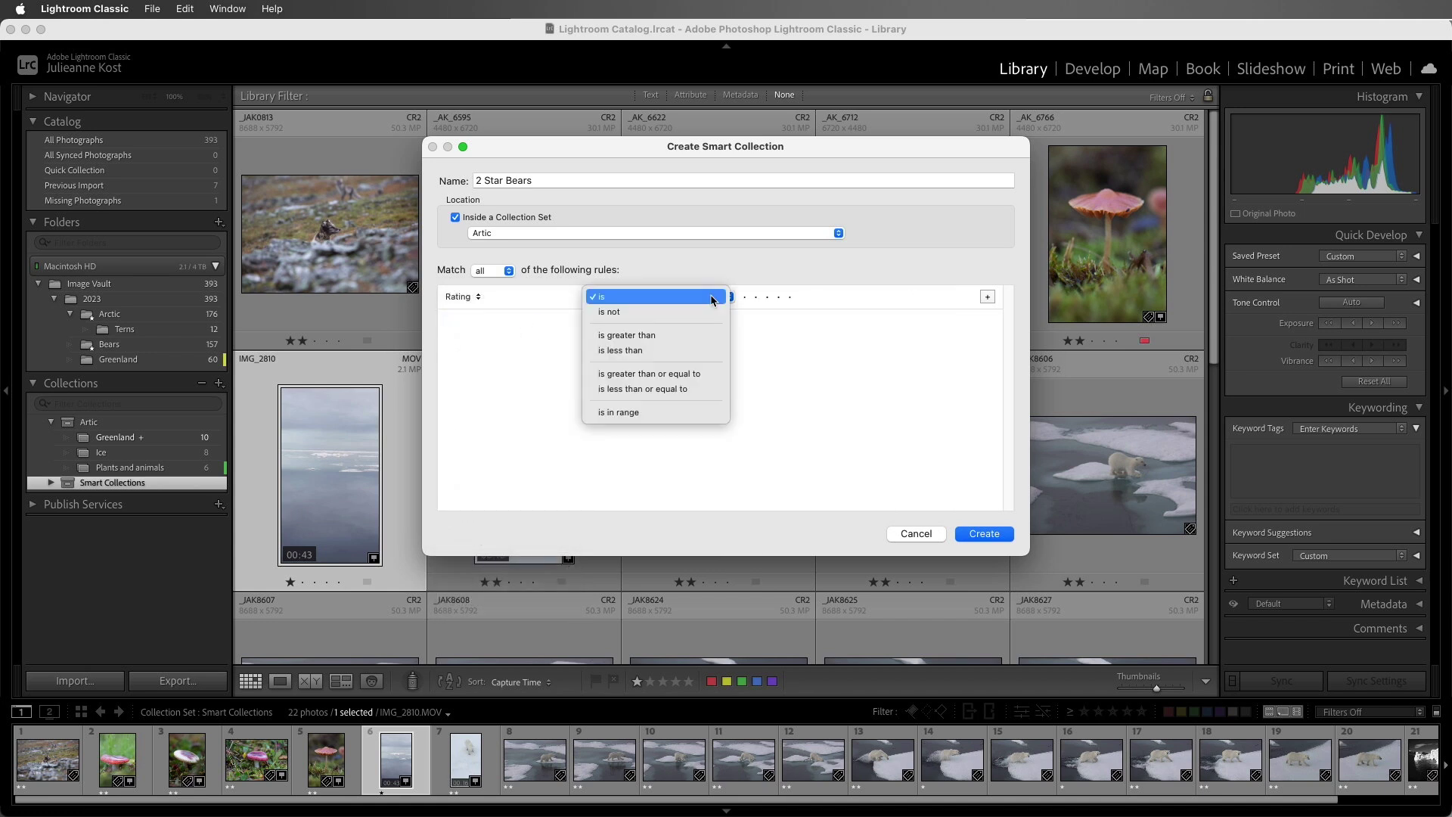
left_click(712, 374)
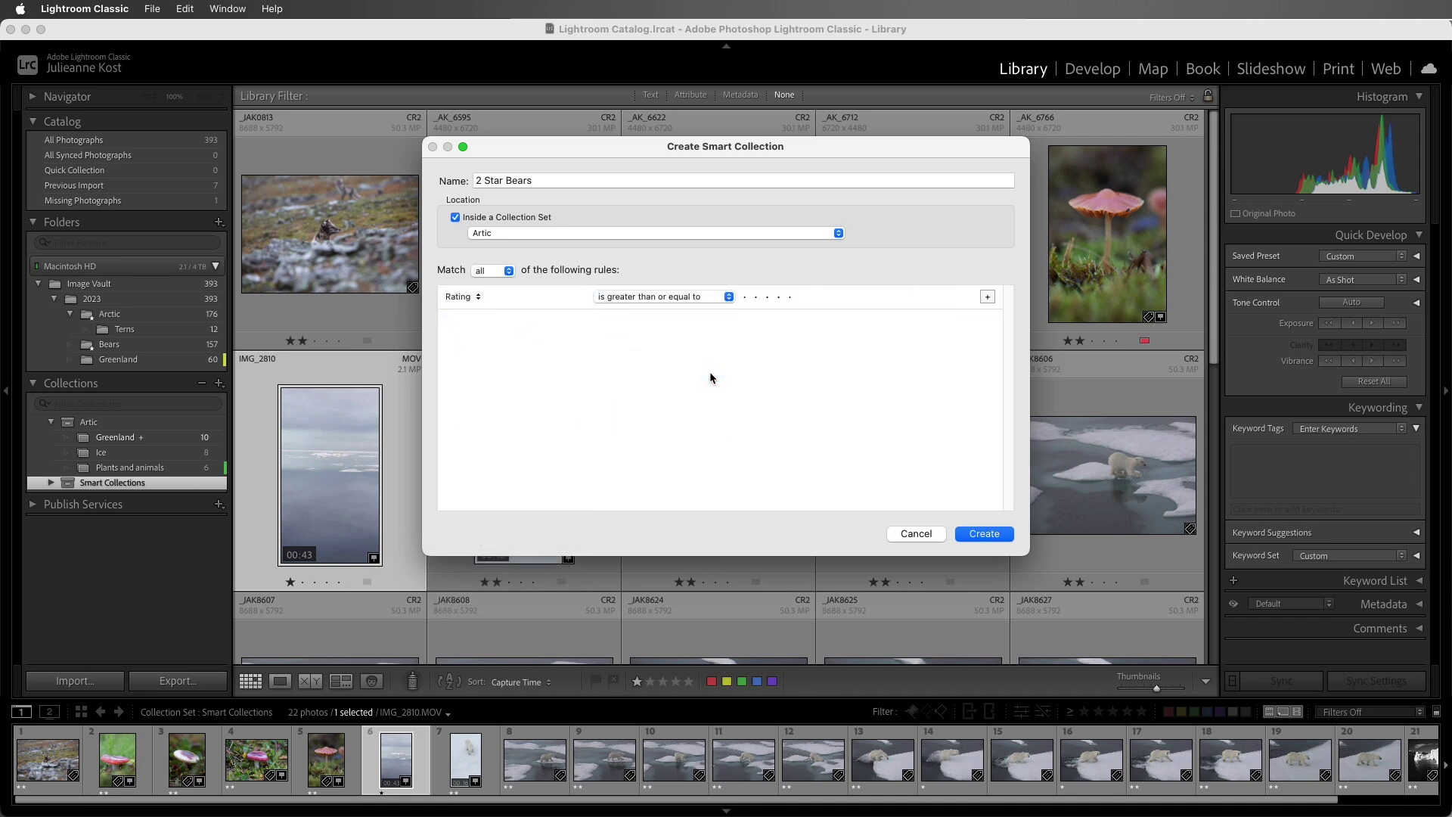
left_click(757, 295)
left_click(984, 534)
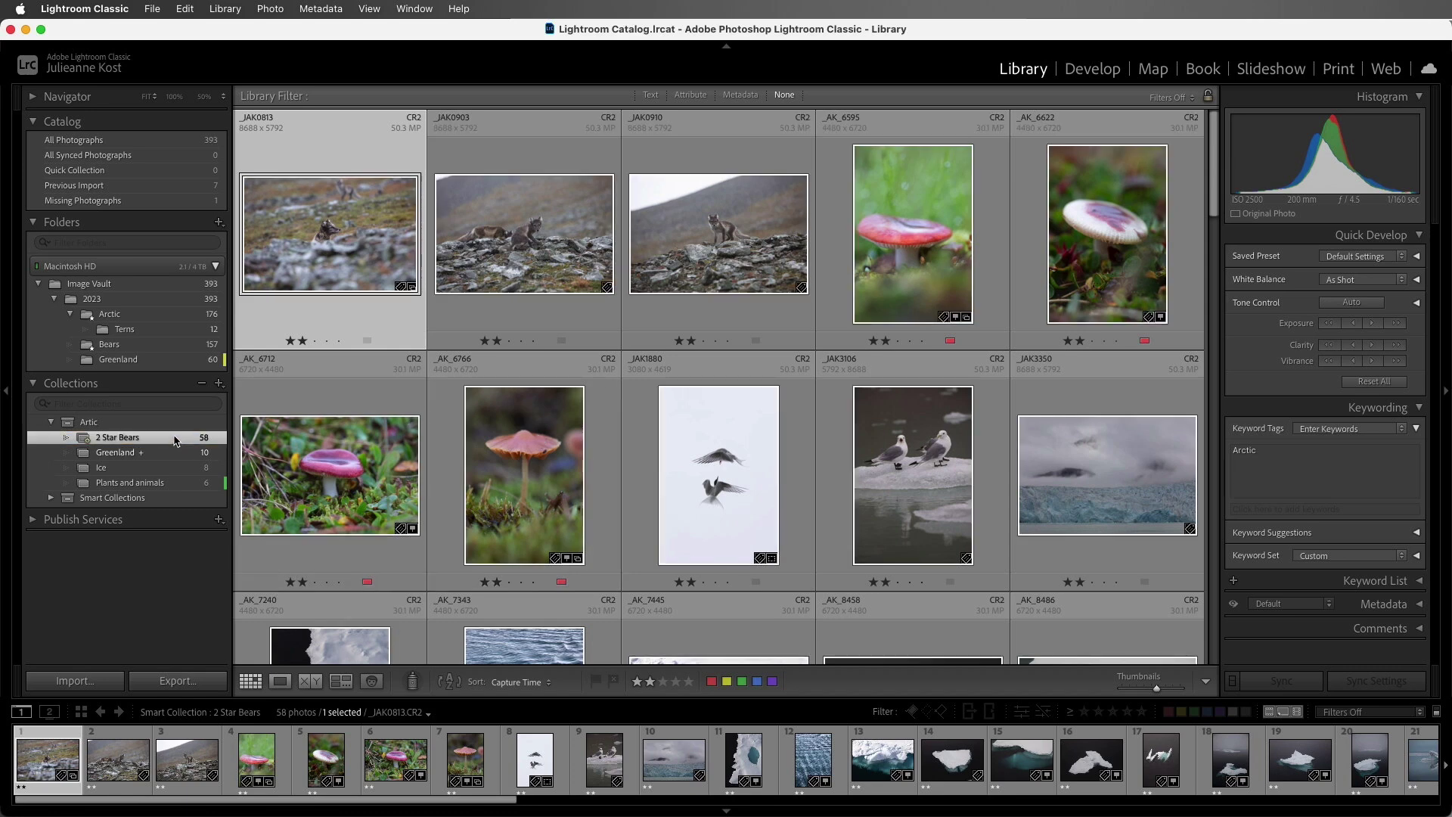
Open the context menu for the 2 Star Bears smart collection.
right_click(175, 440)
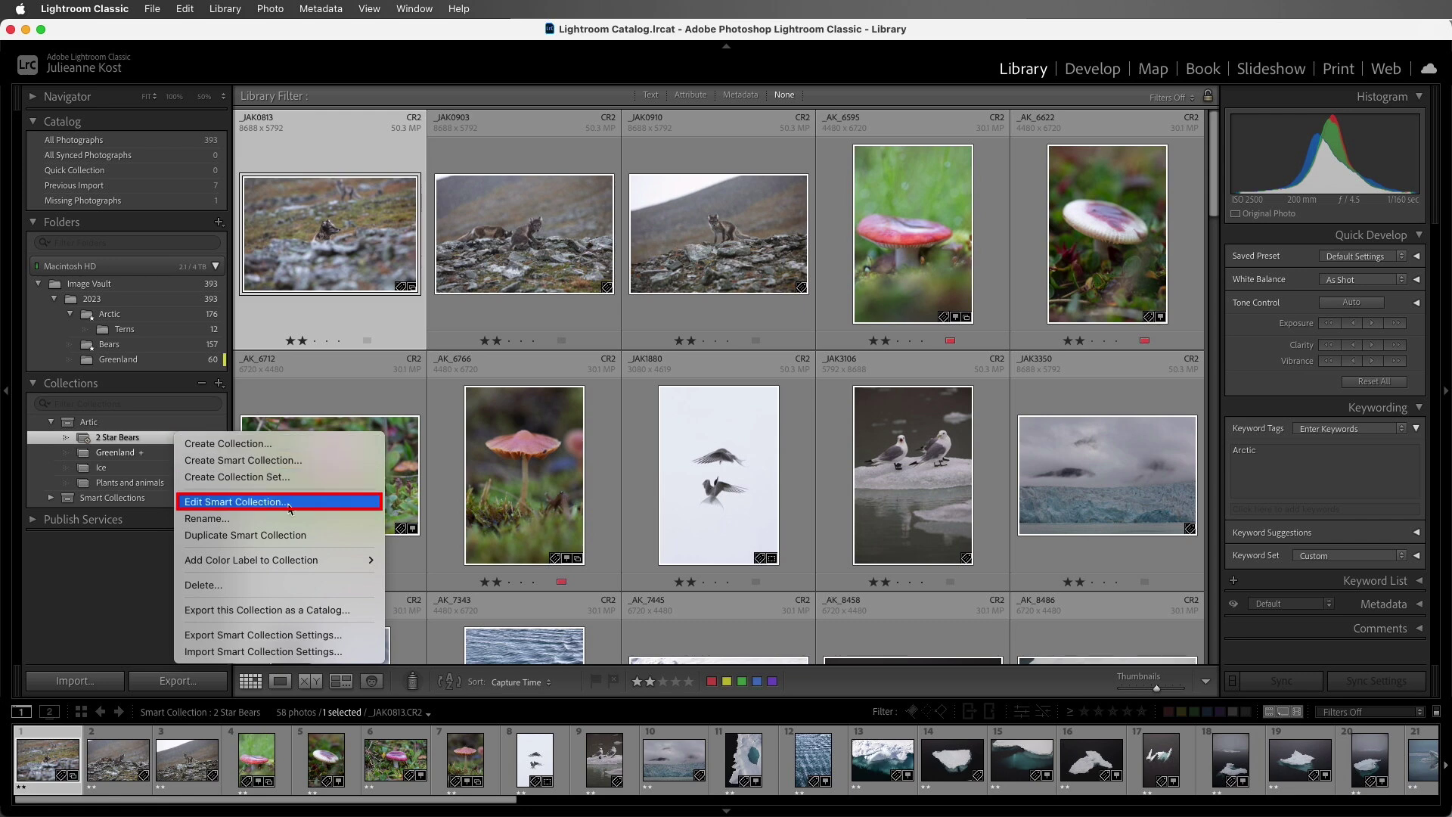
Add a second rule, Keywords contains 'bear', to 2 Star Bears and save it.
double_click(153, 438)
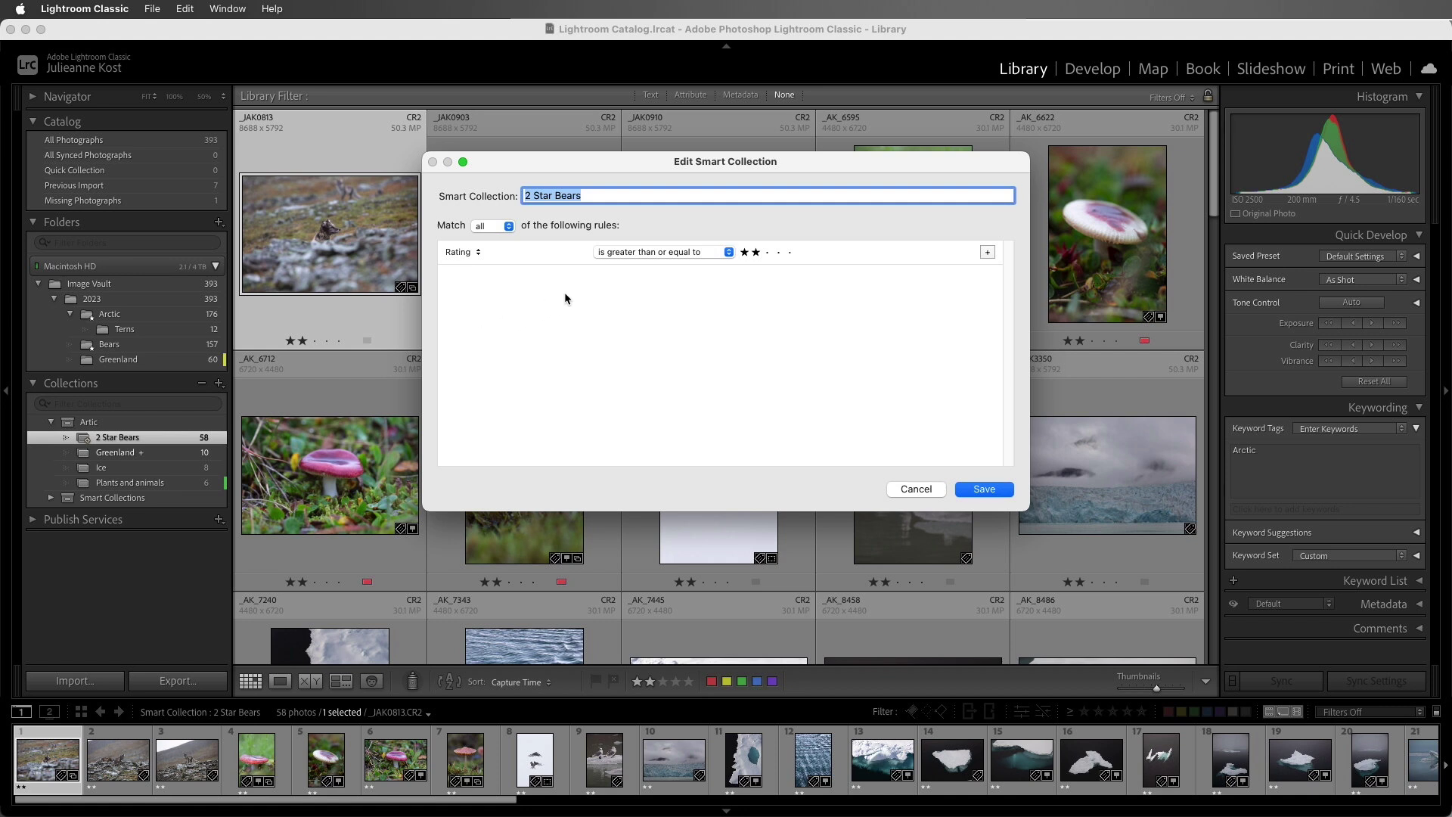
left_click(987, 253)
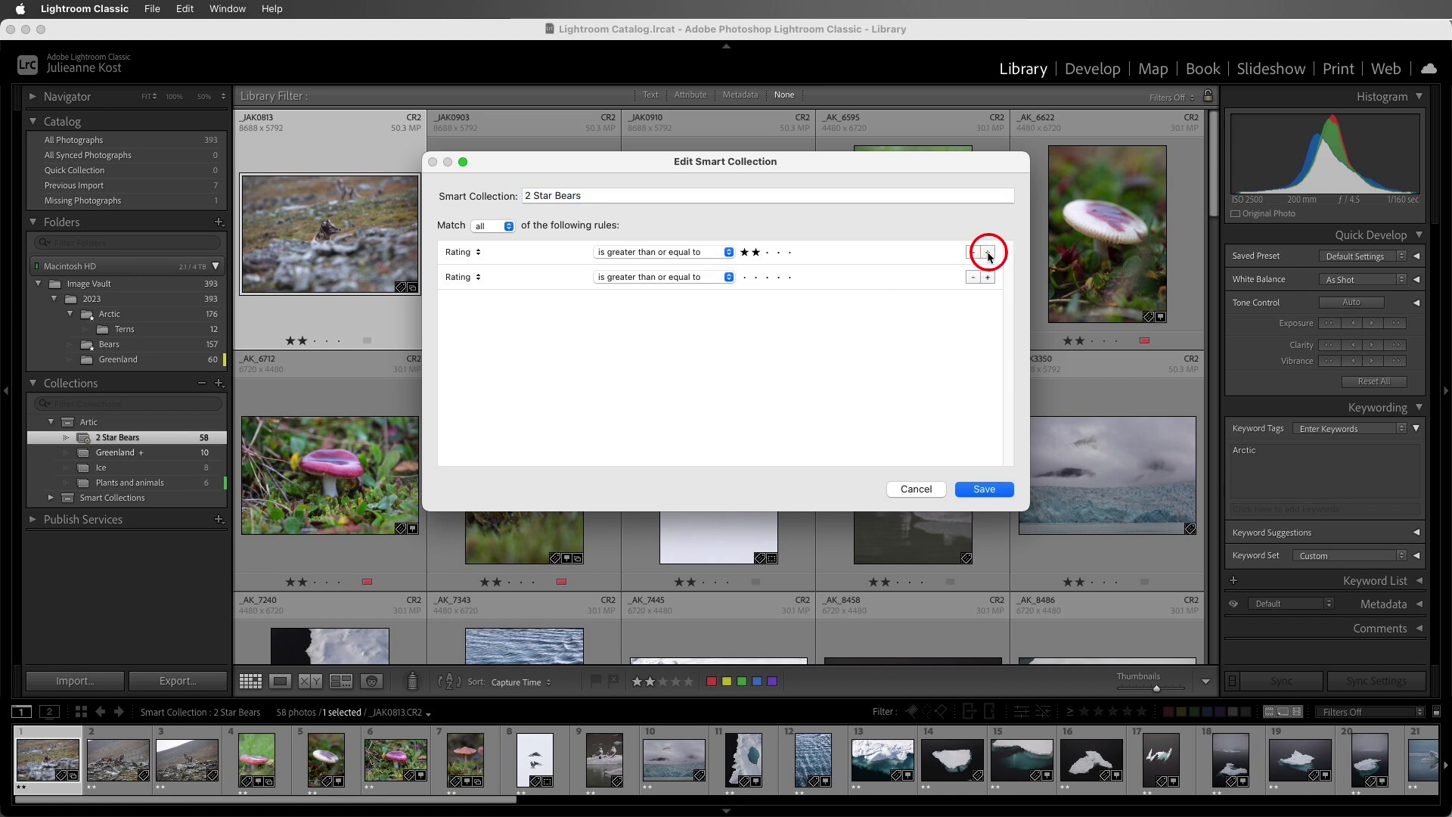
left_click(476, 278)
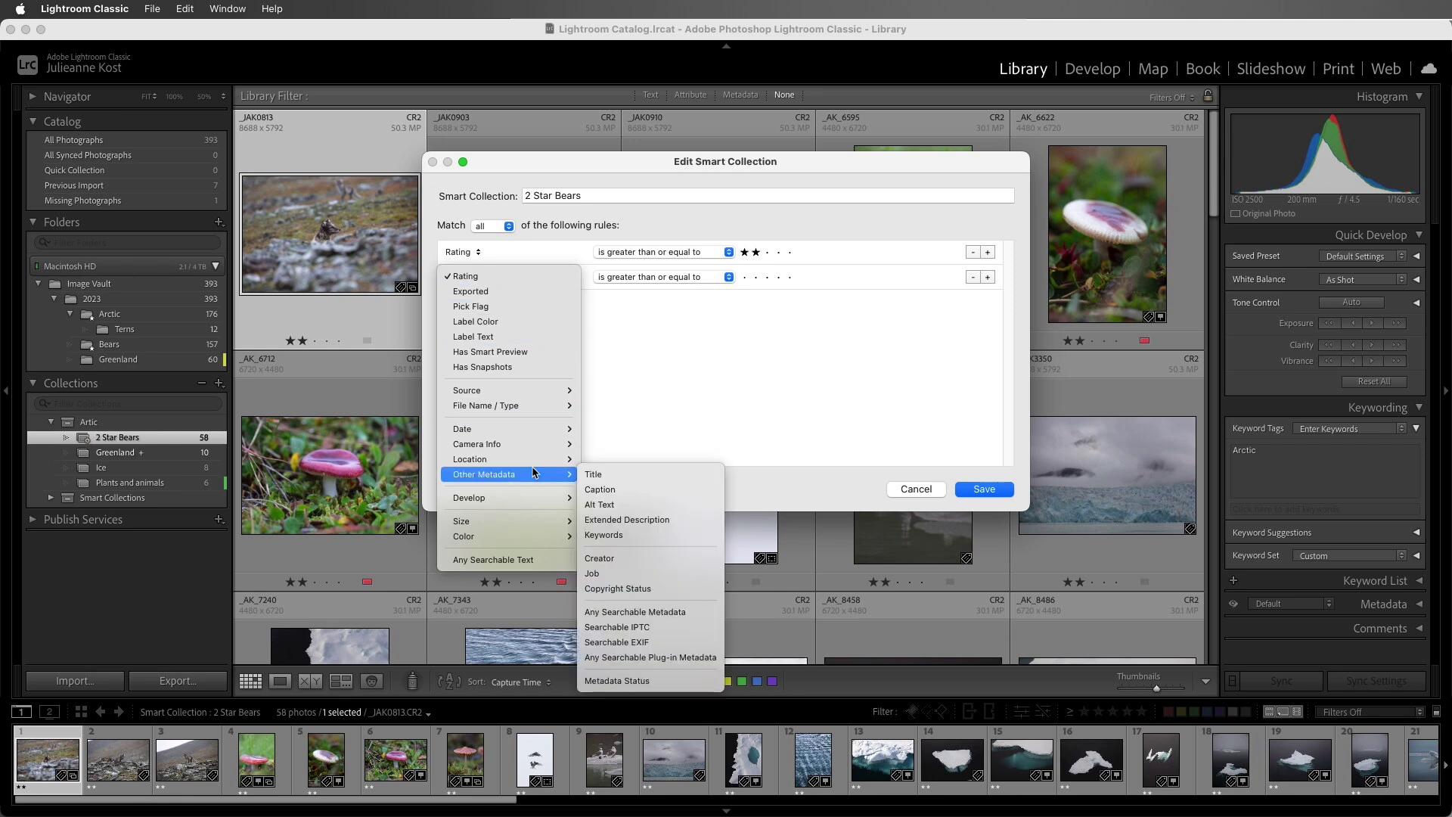
left_click(645, 538)
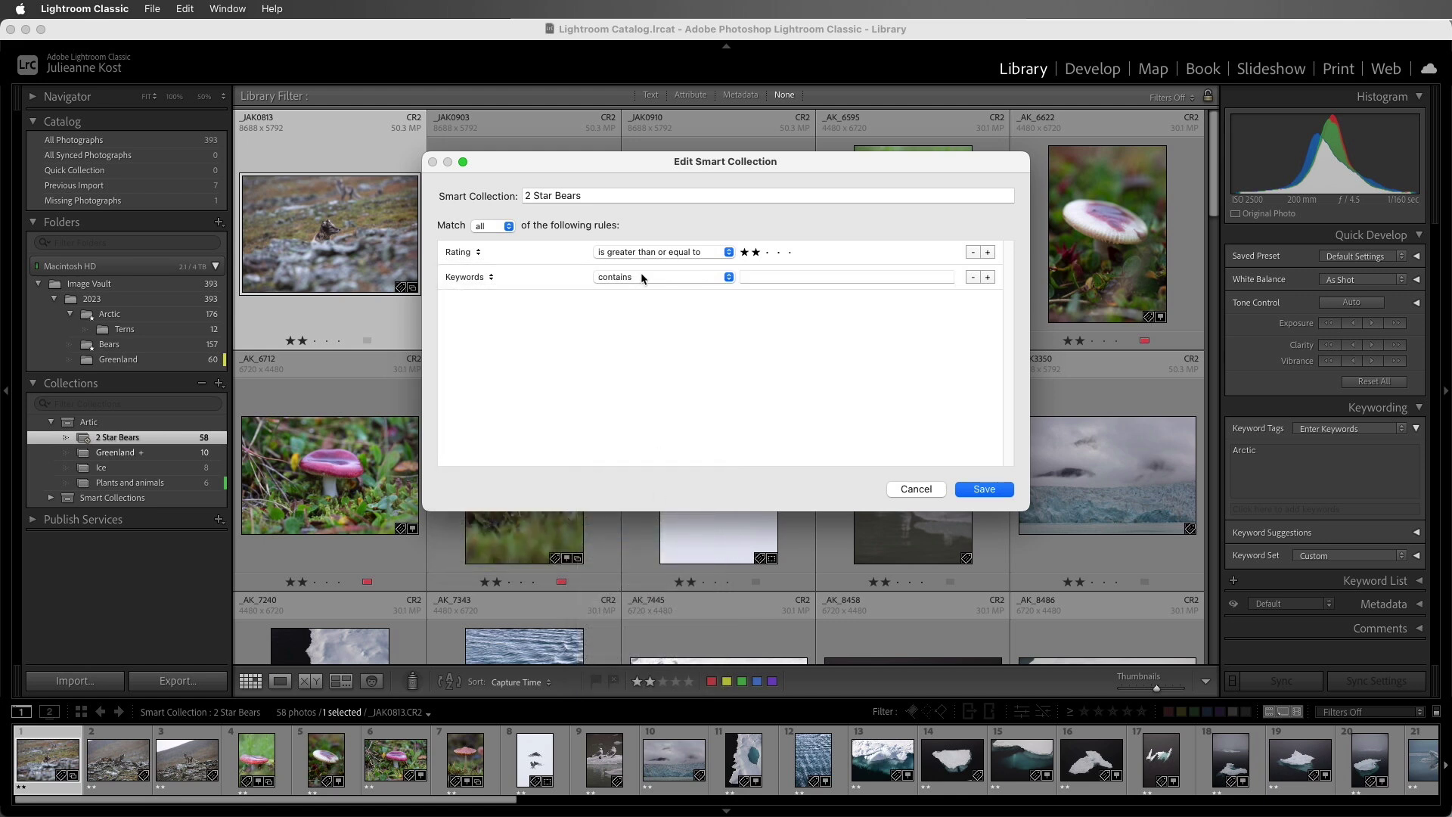
left_click(756, 276)
type("bear")
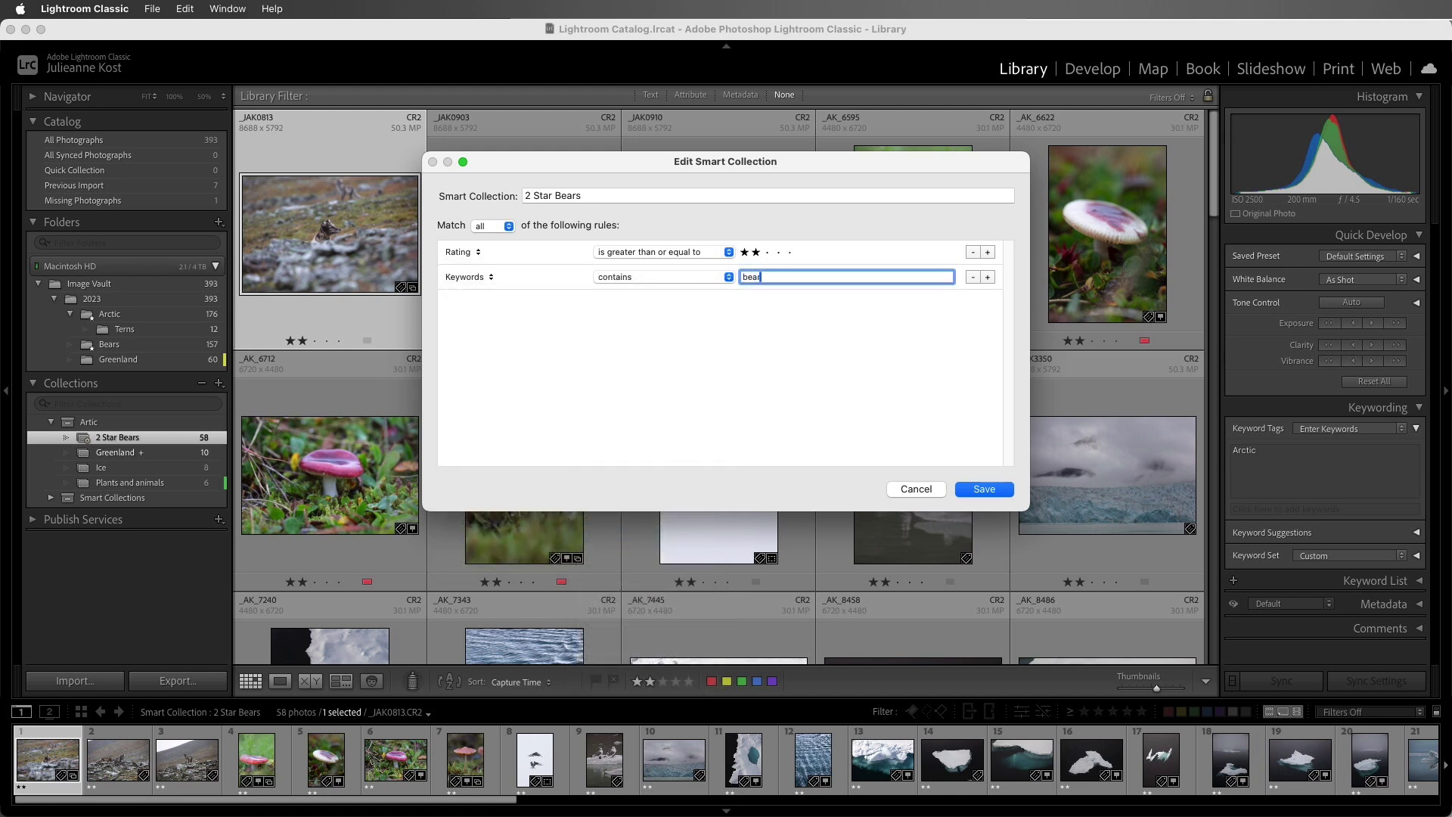
left_click(976, 489)
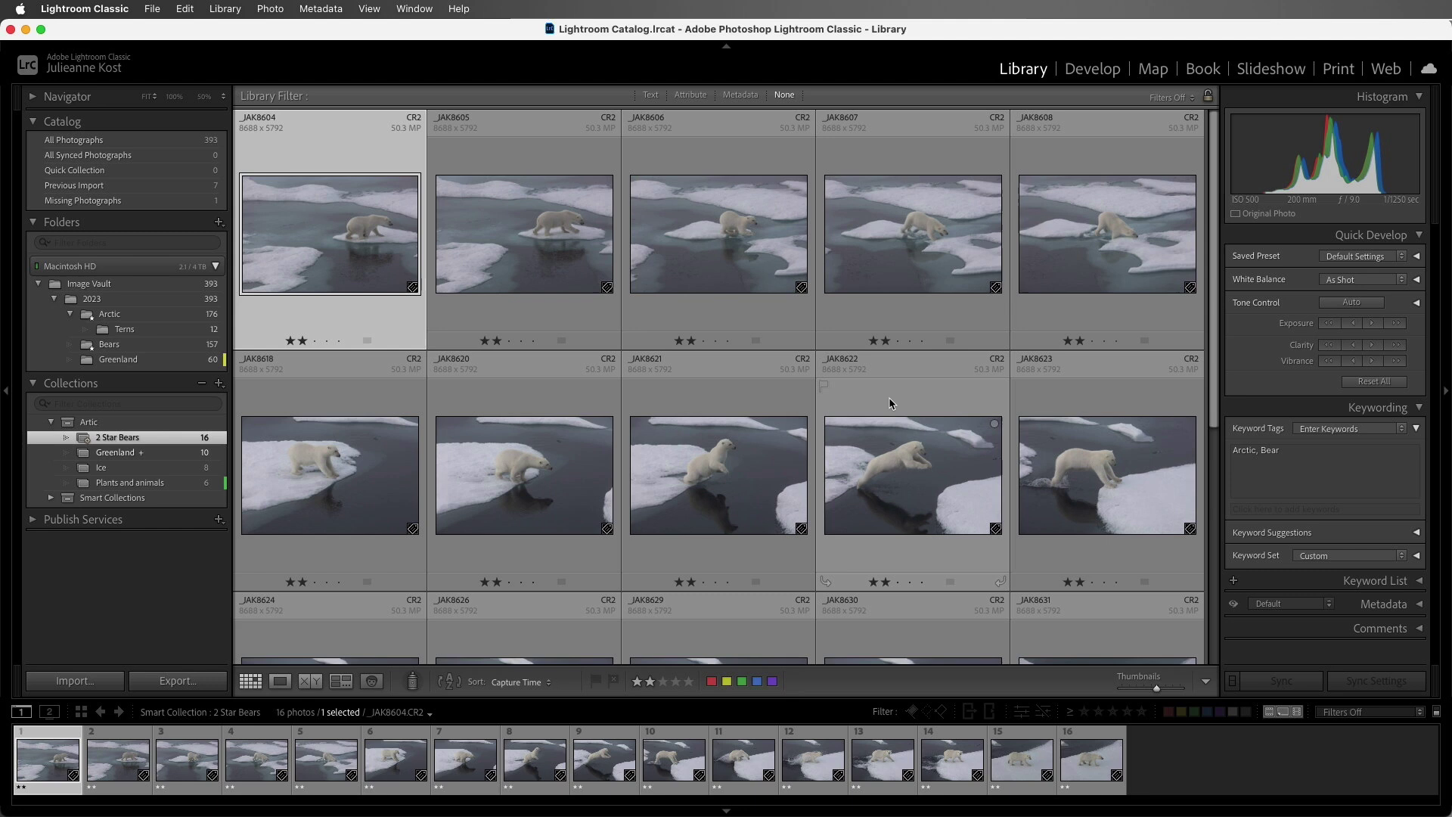
Select photo _JAK8630 and attempt to delete it from the smart collection.
scroll(899, 469, "down", 3)
scroll(902, 467, "down", 3)
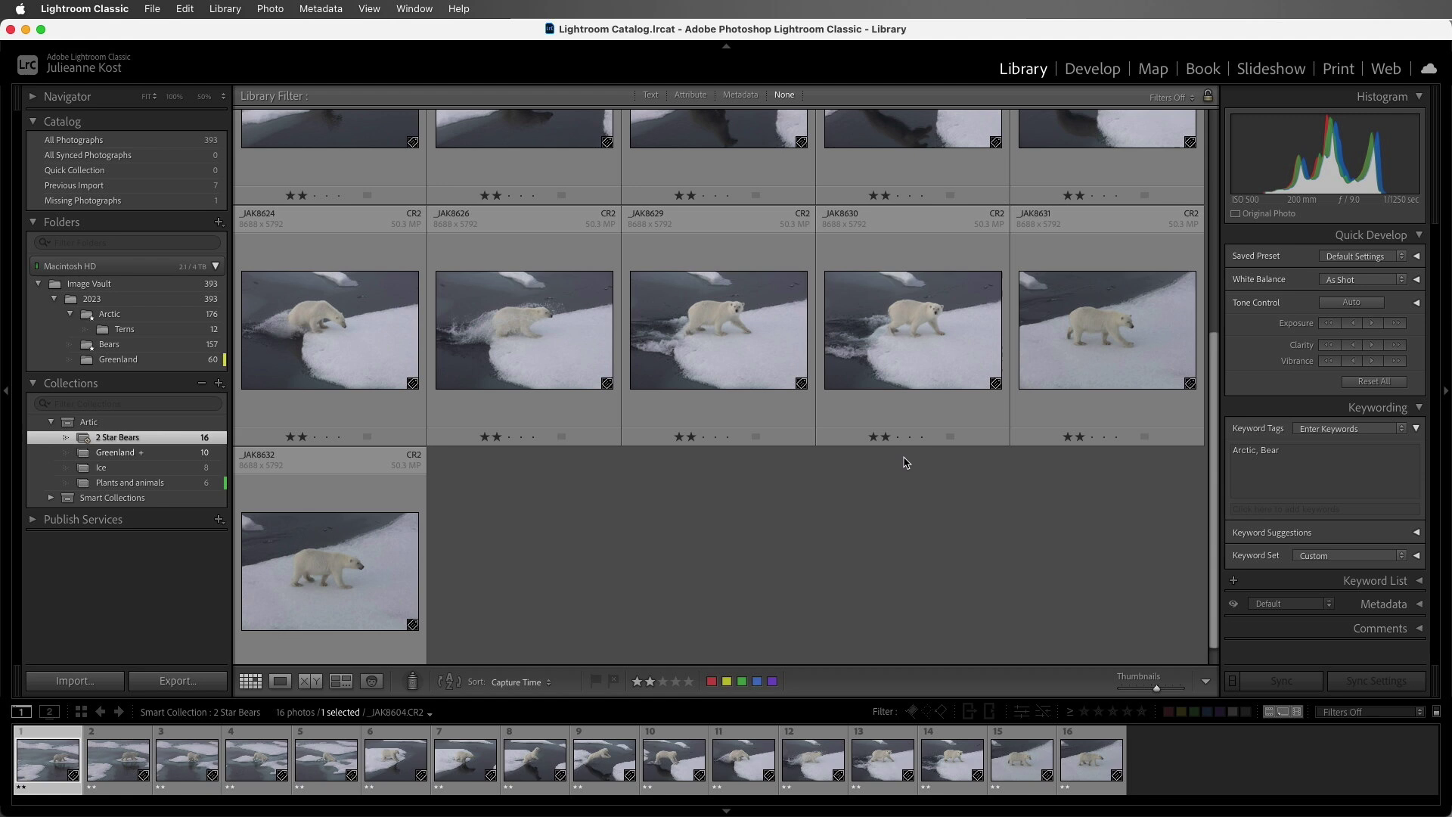
left_click(916, 367)
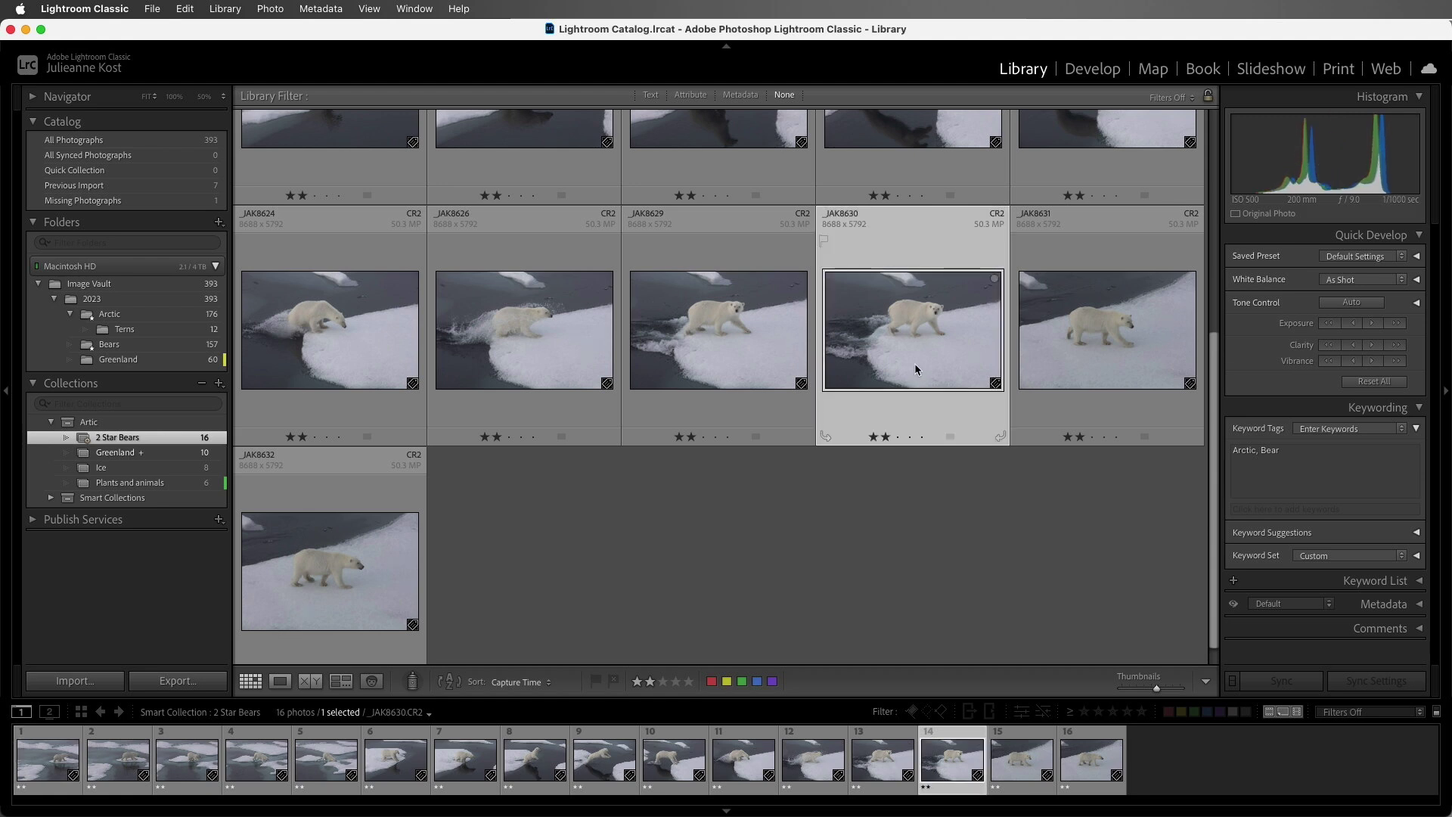
key("Delete")
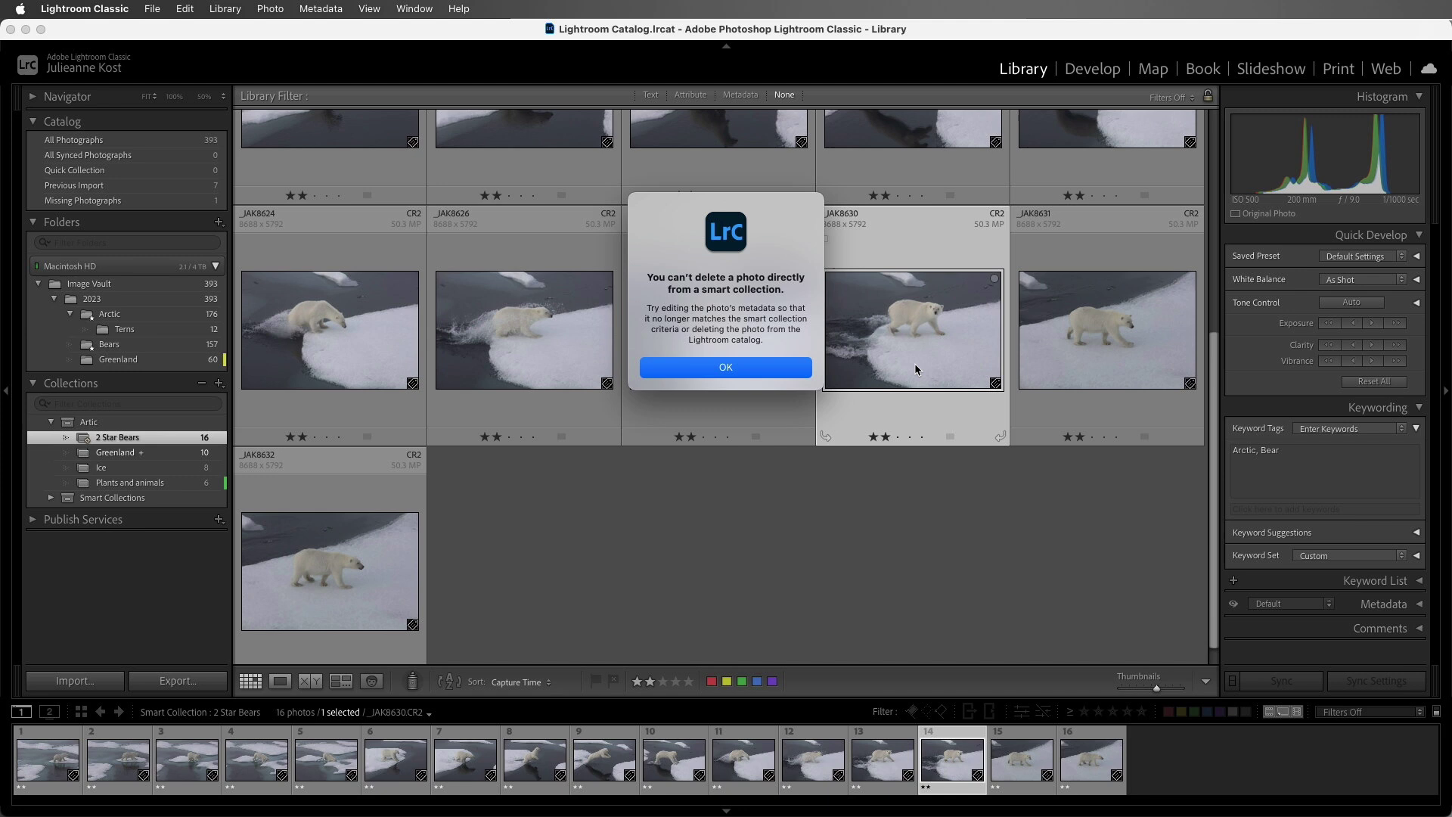
Dismiss the alert and change the star ratings of _JAK8630, _JAK8631 and _JAK8632.
left_click(783, 371)
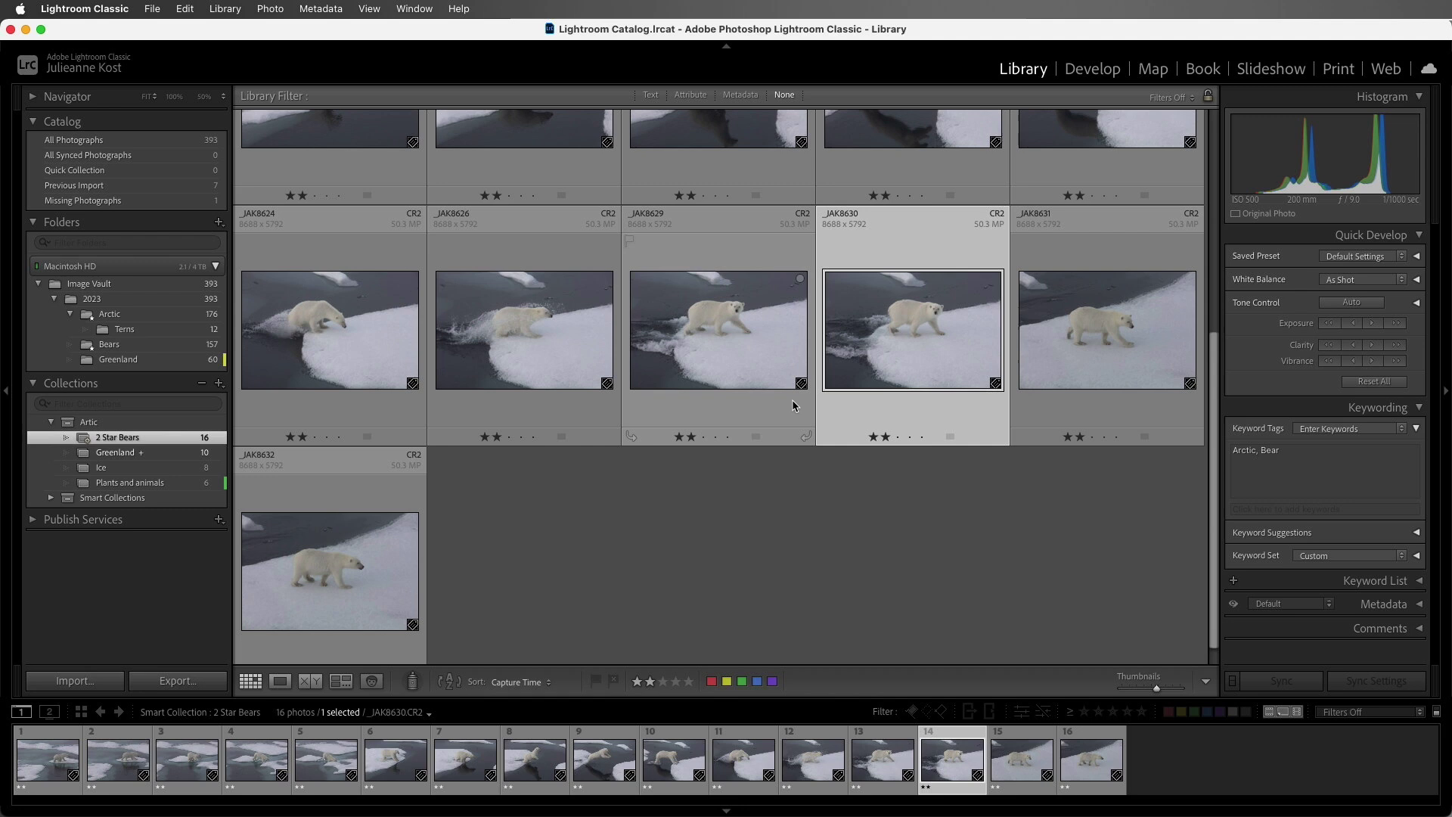
left_click(875, 439)
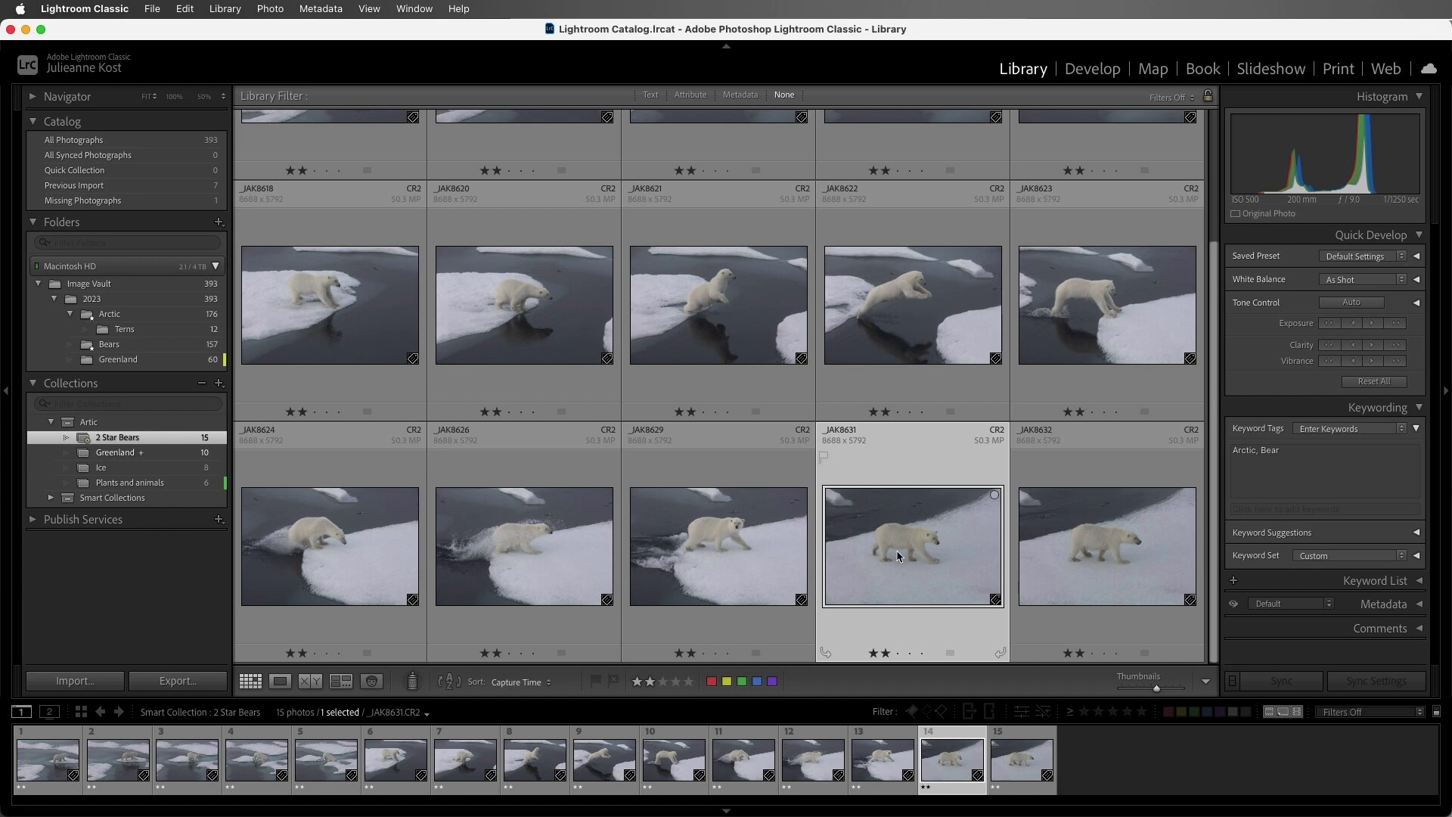
left_click(874, 653)
left_click(874, 655)
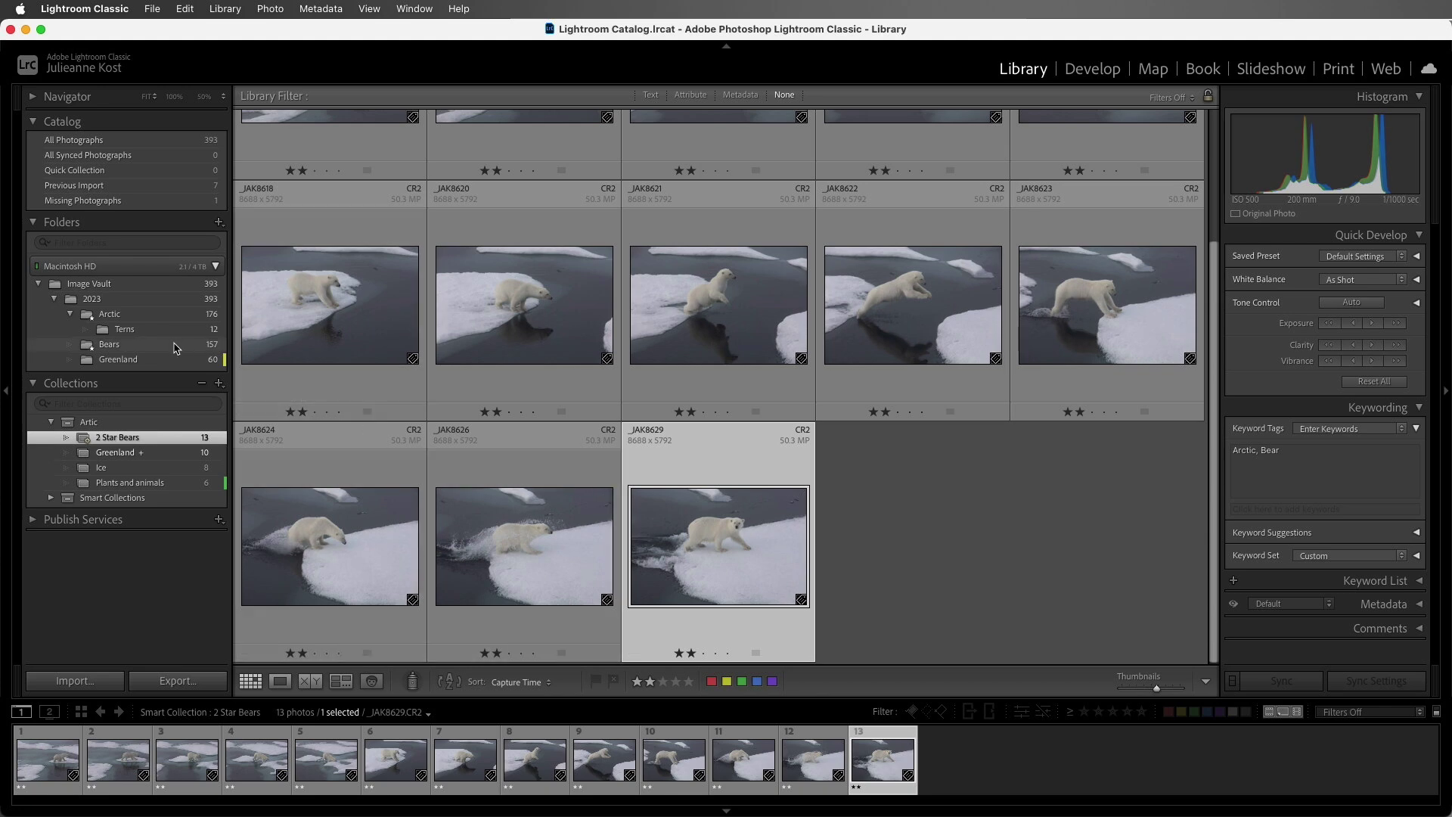
Show the Bears folder's photos, scrolled to the top of the grid.
left_click(173, 347)
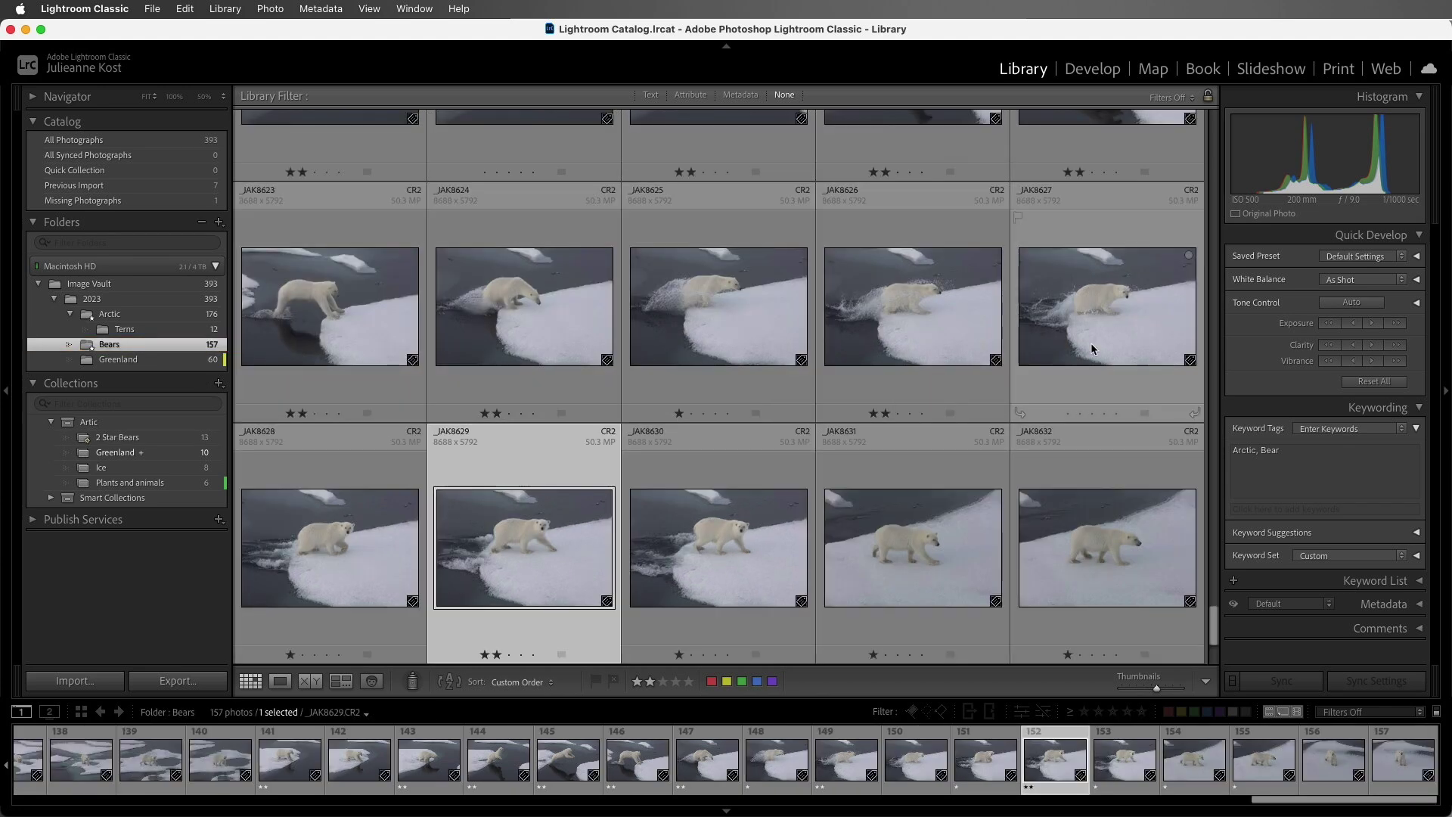
left_click_drag(1214, 616, 1184, 434)
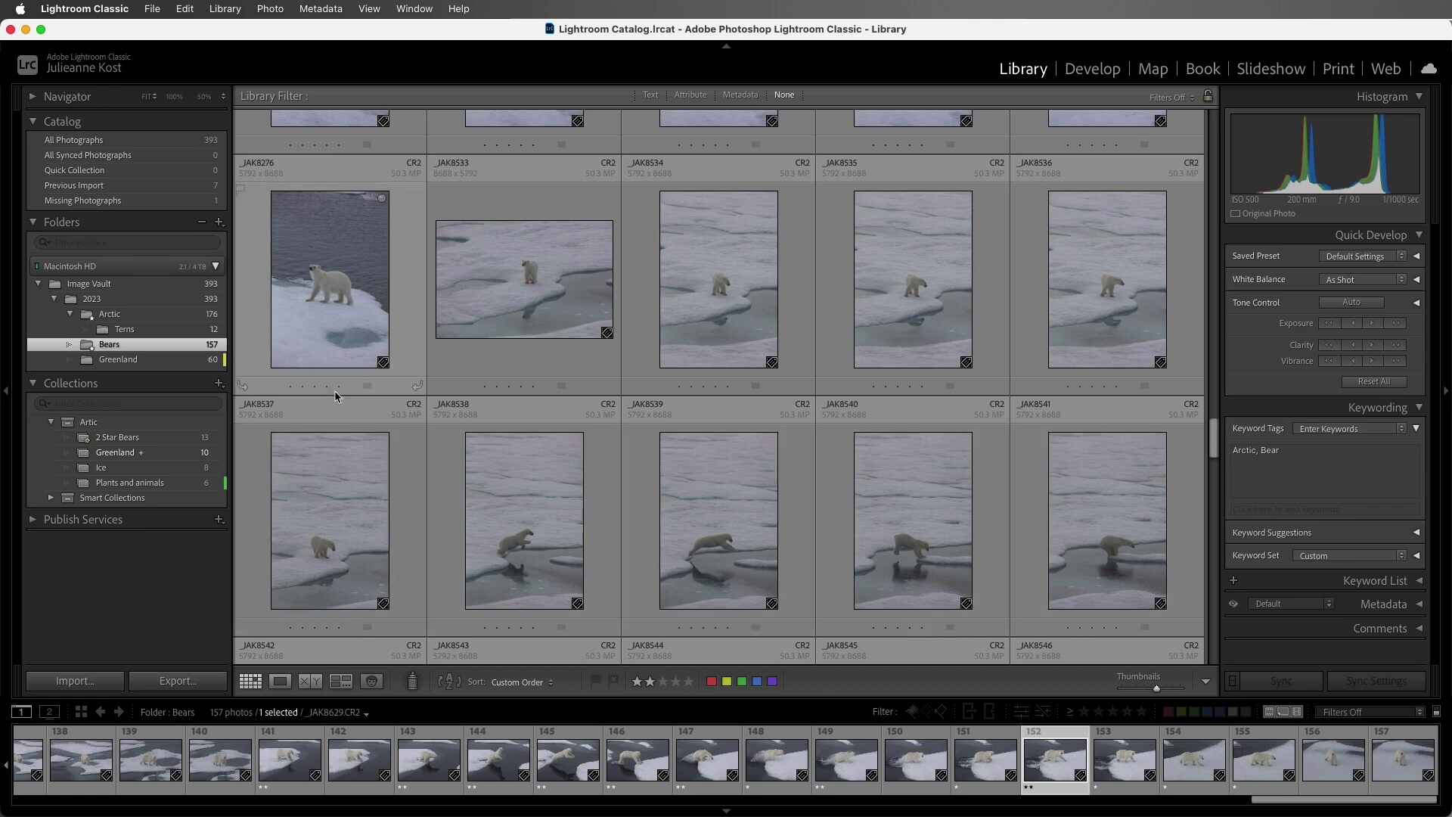
left_click(303, 391)
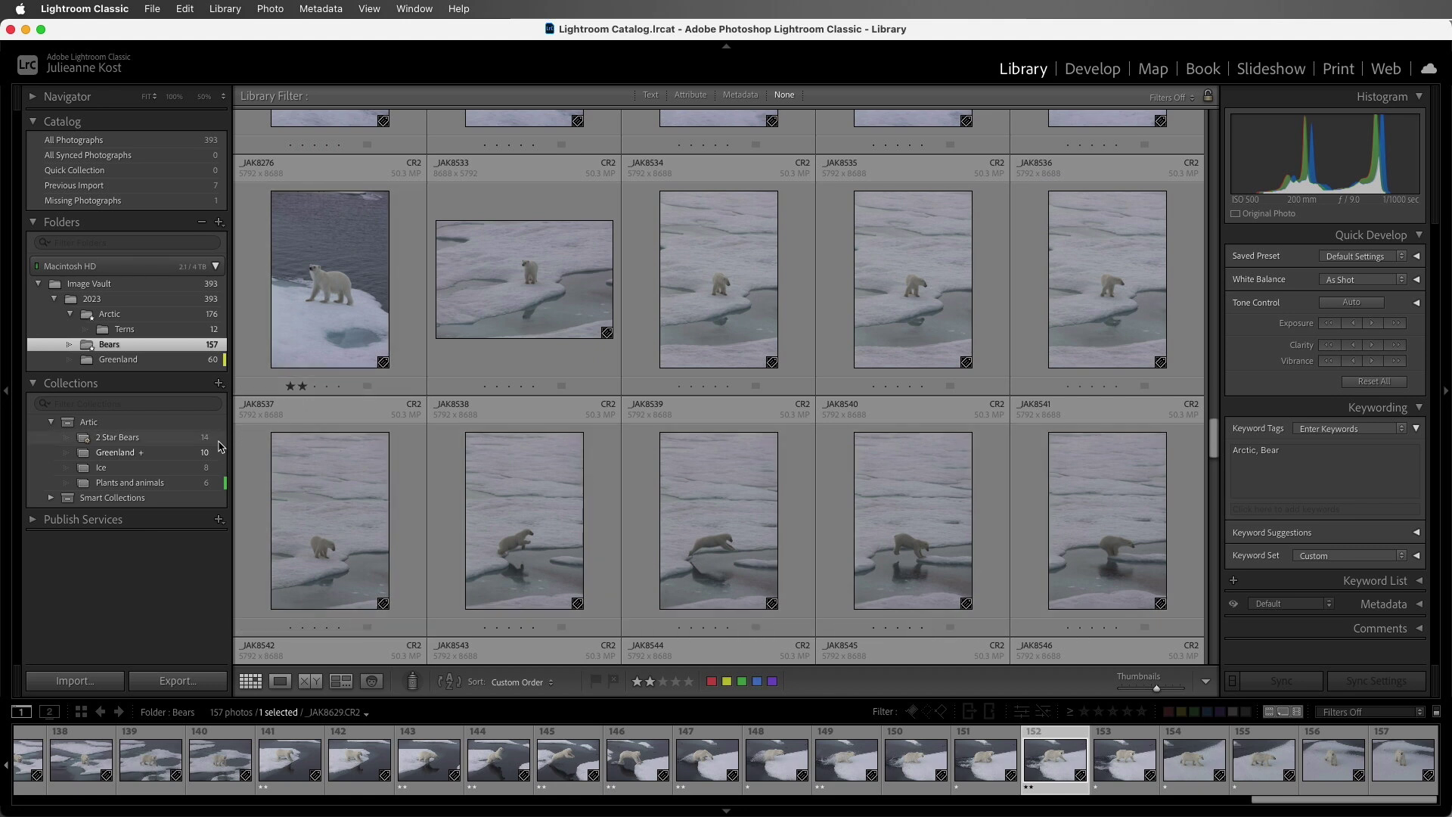
Give _JAK8276 and _JAK8533 through _JAK8536 two-star ratings.
left_click(205, 437)
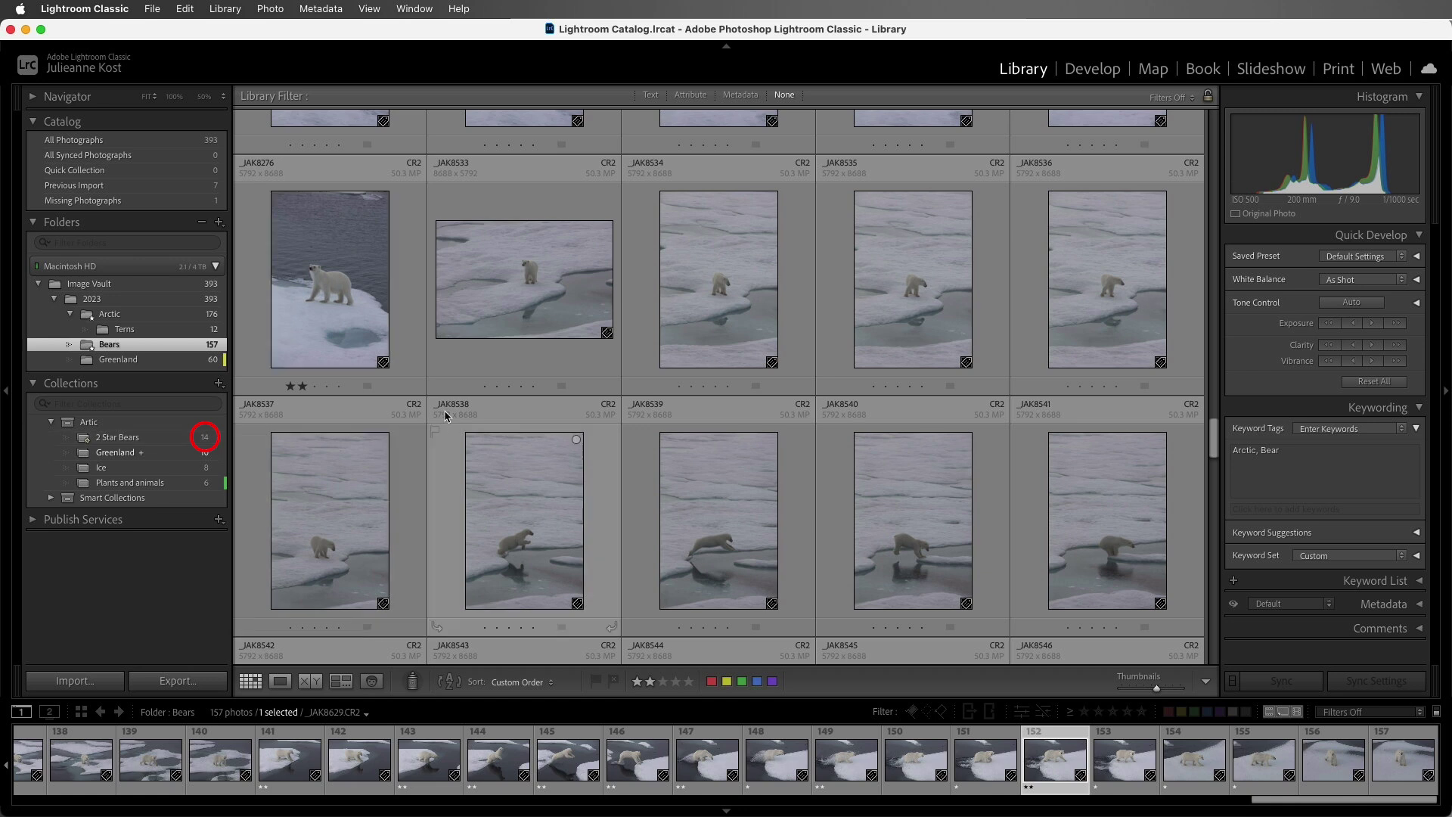
left_click(497, 387)
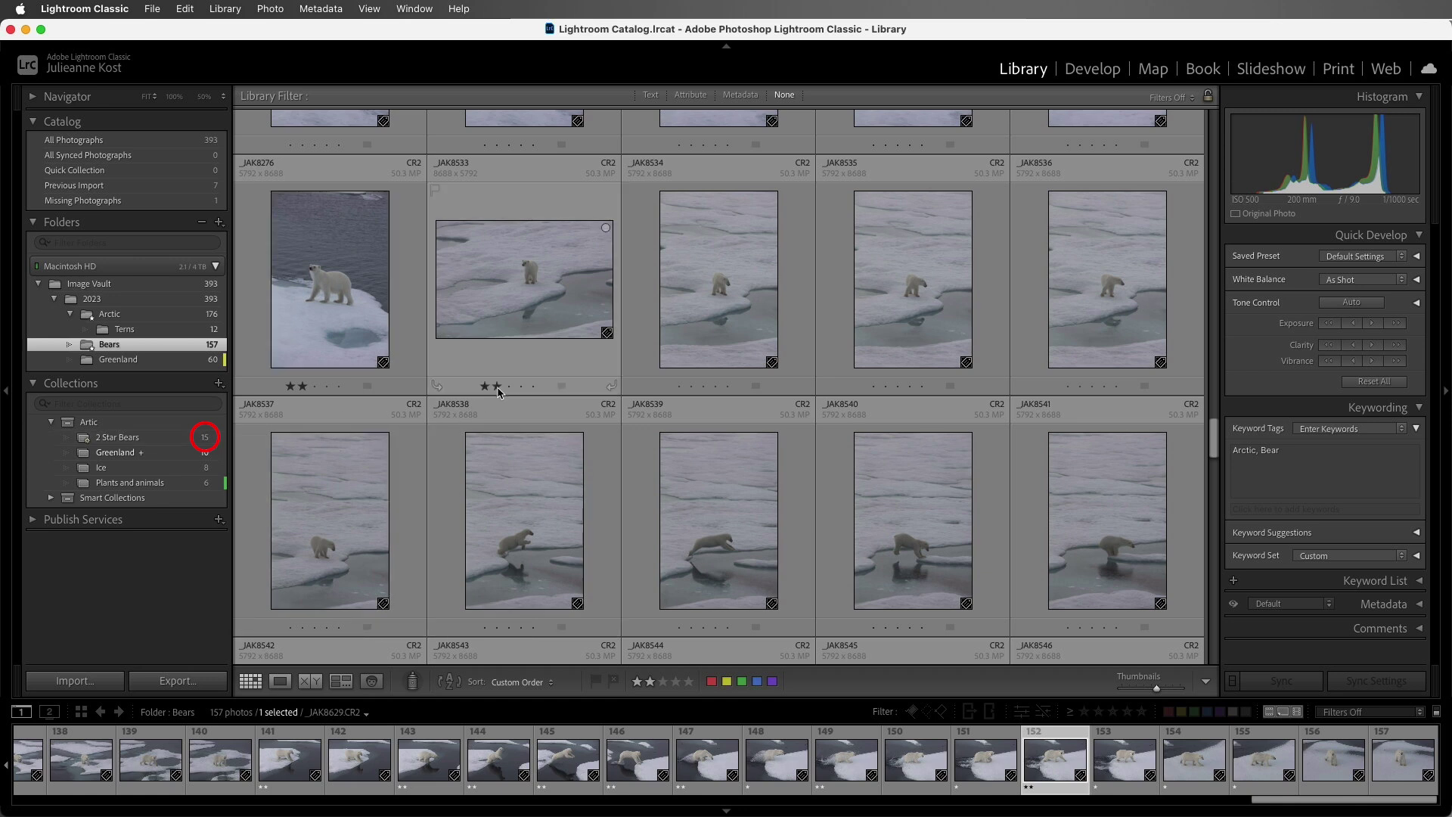
left_click(692, 386)
left_click(885, 387)
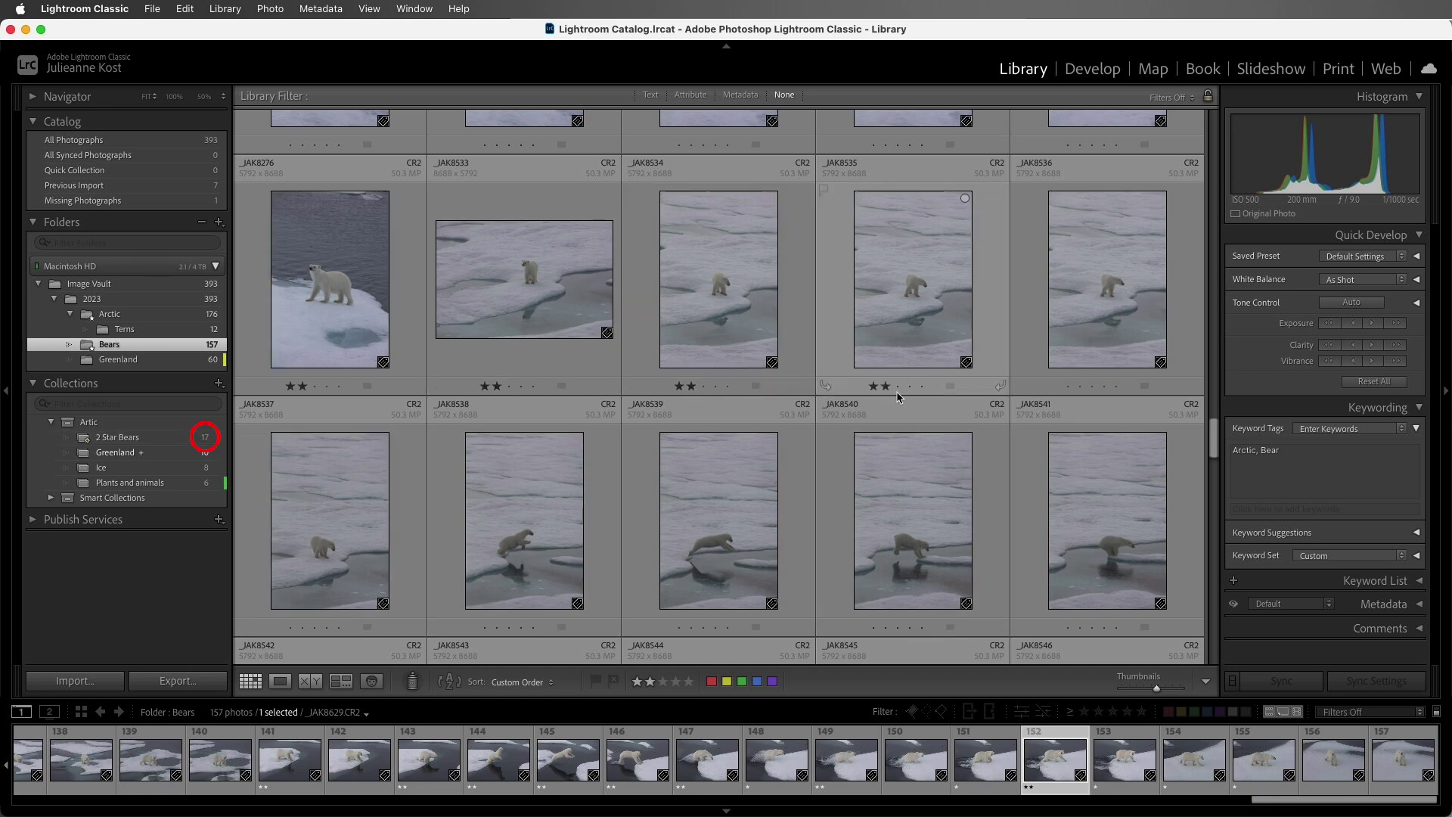
left_click(1081, 388)
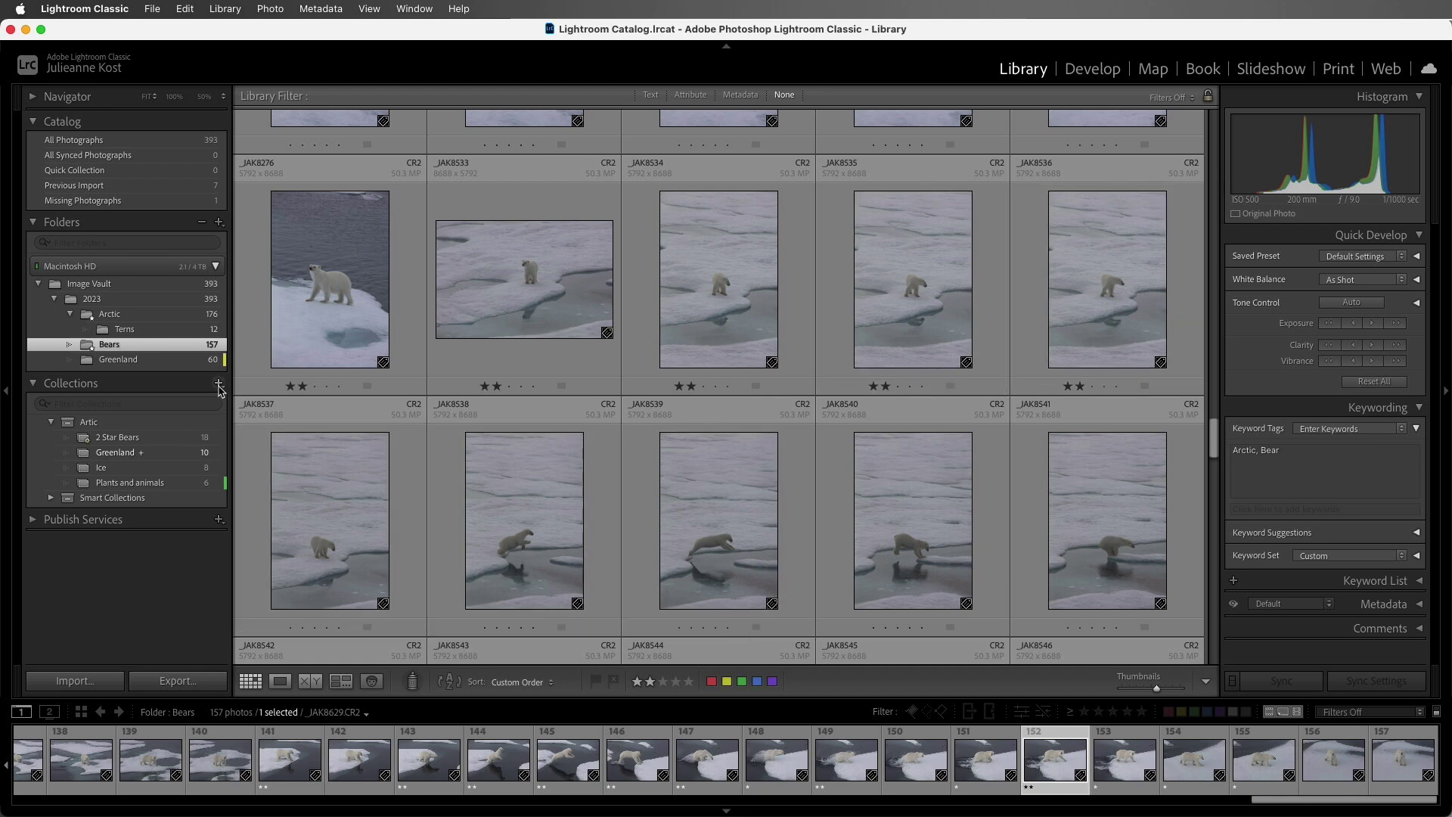
Start a smart collection named 'Arctic PSD' with the rule Folder contains 'Arctic'.
left_click(219, 384)
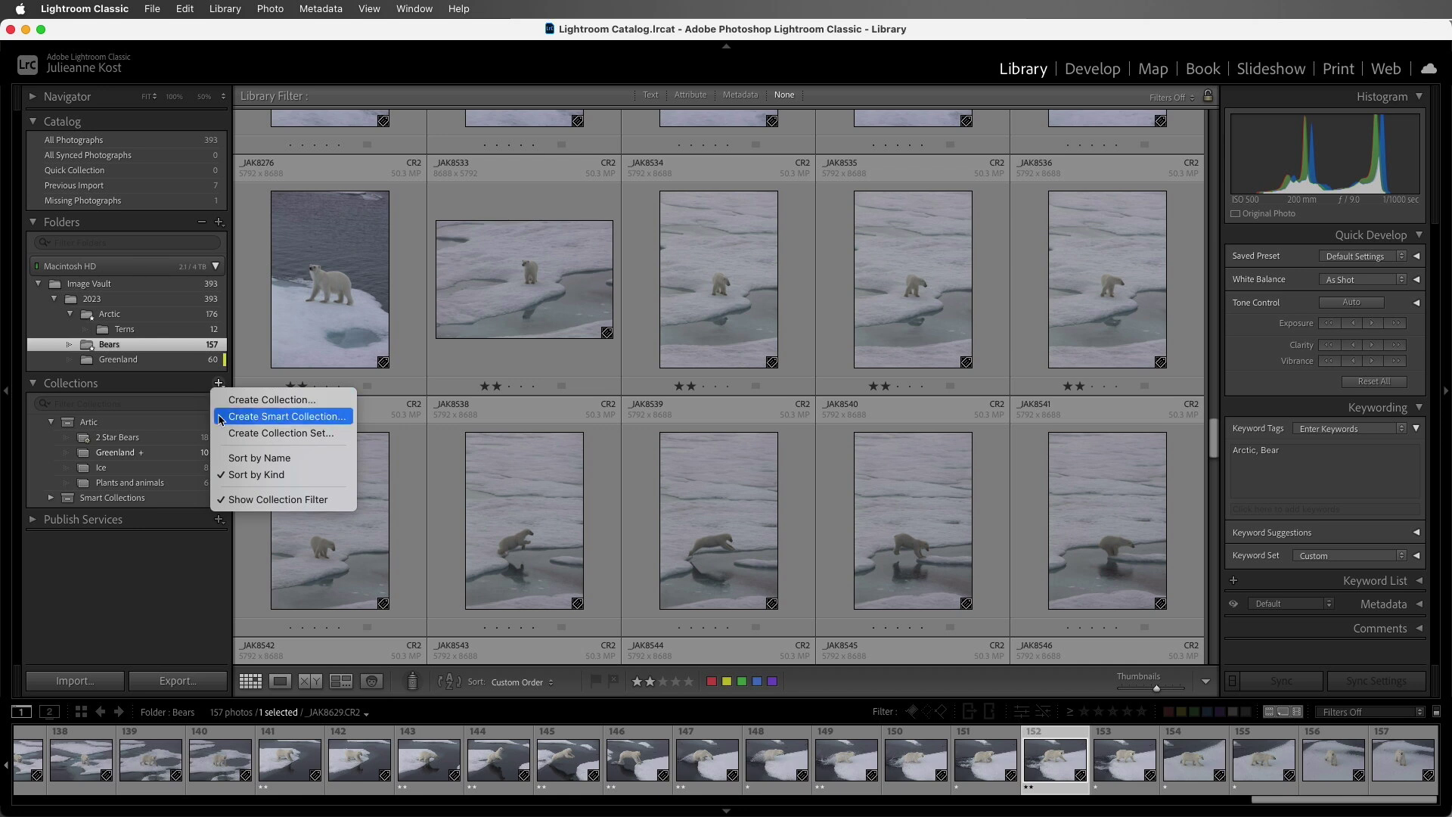
left_click(220, 418)
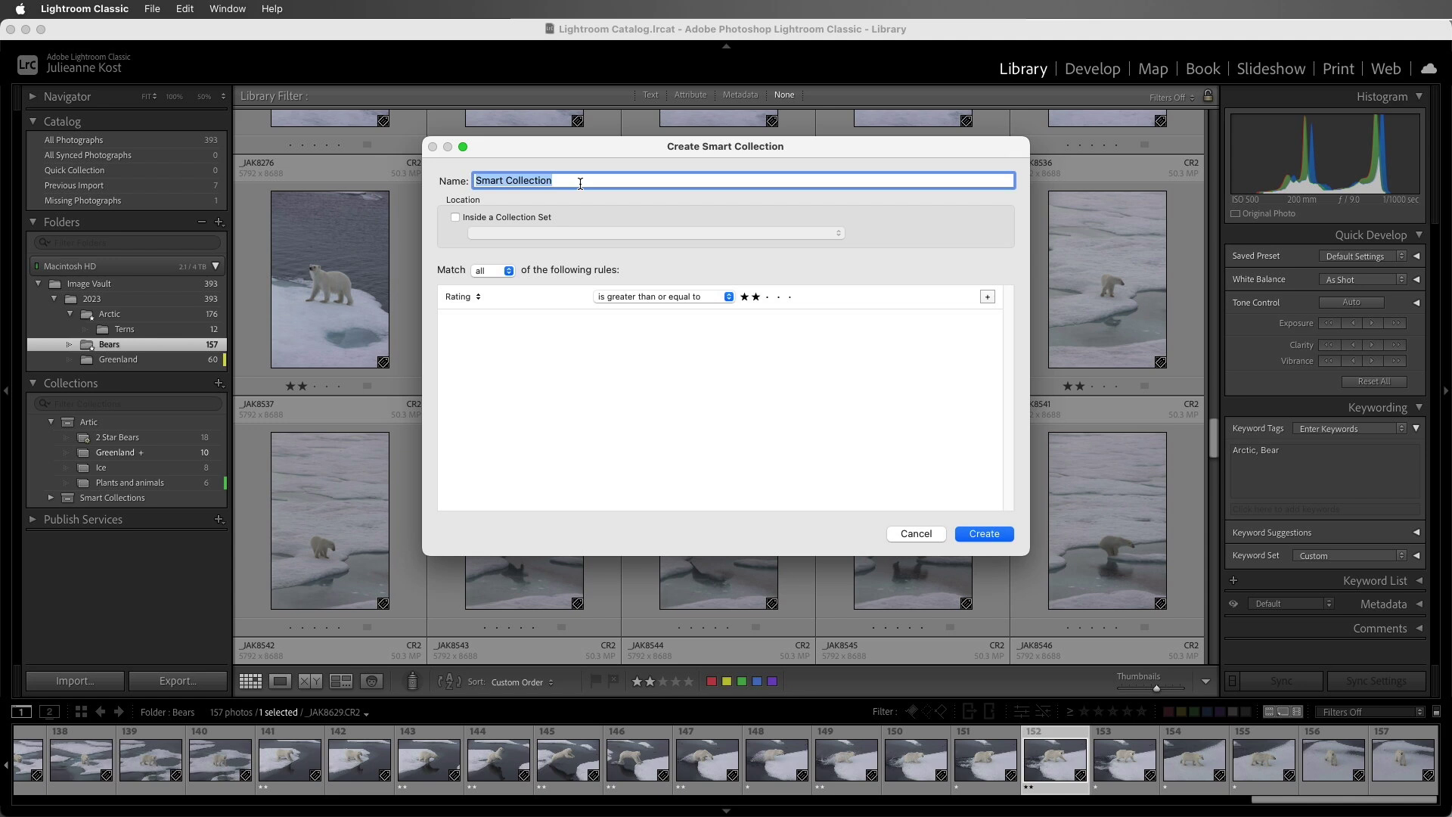
type("Arctic PSD")
left_click(476, 299)
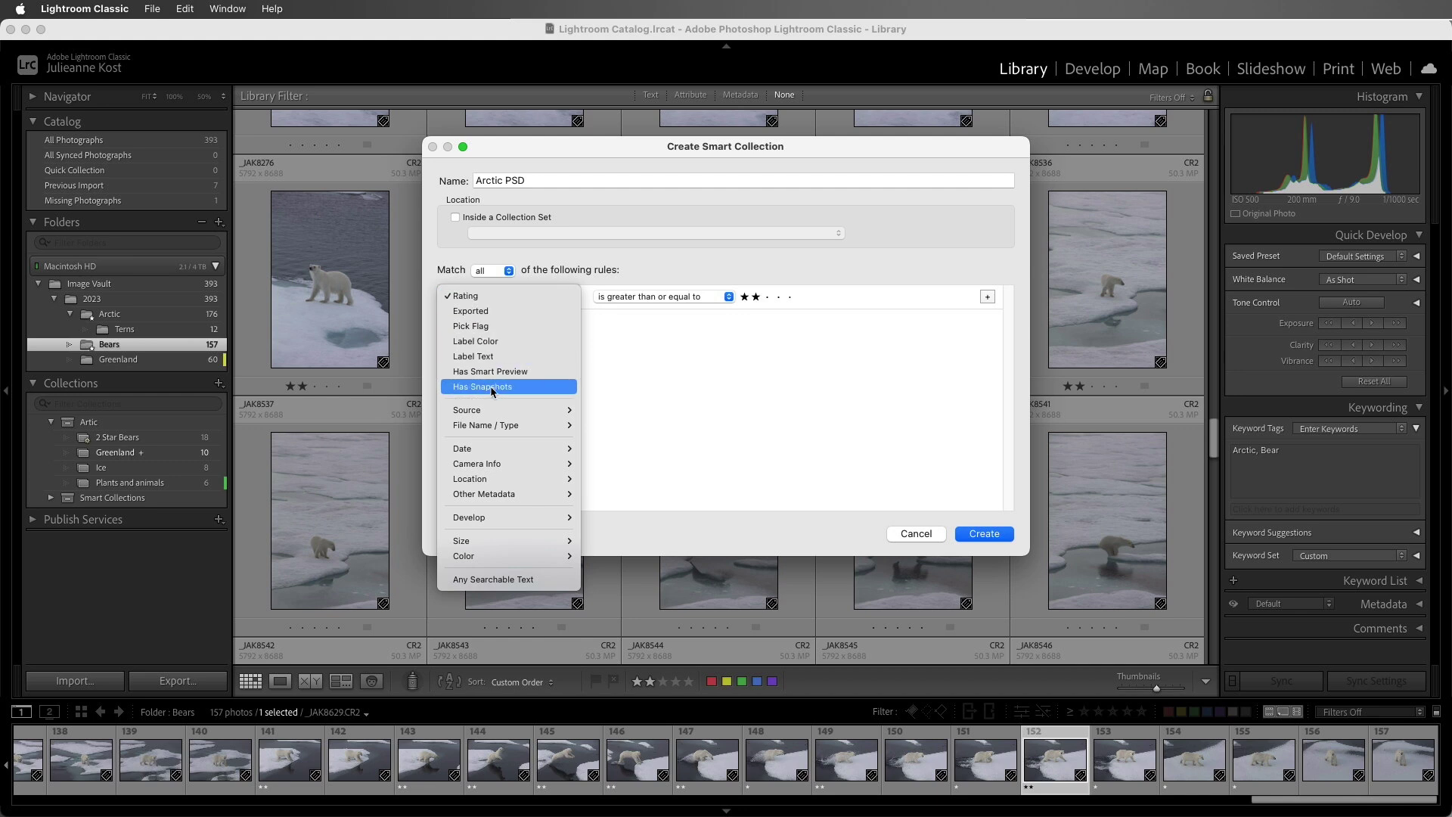
mouse_move(497, 413)
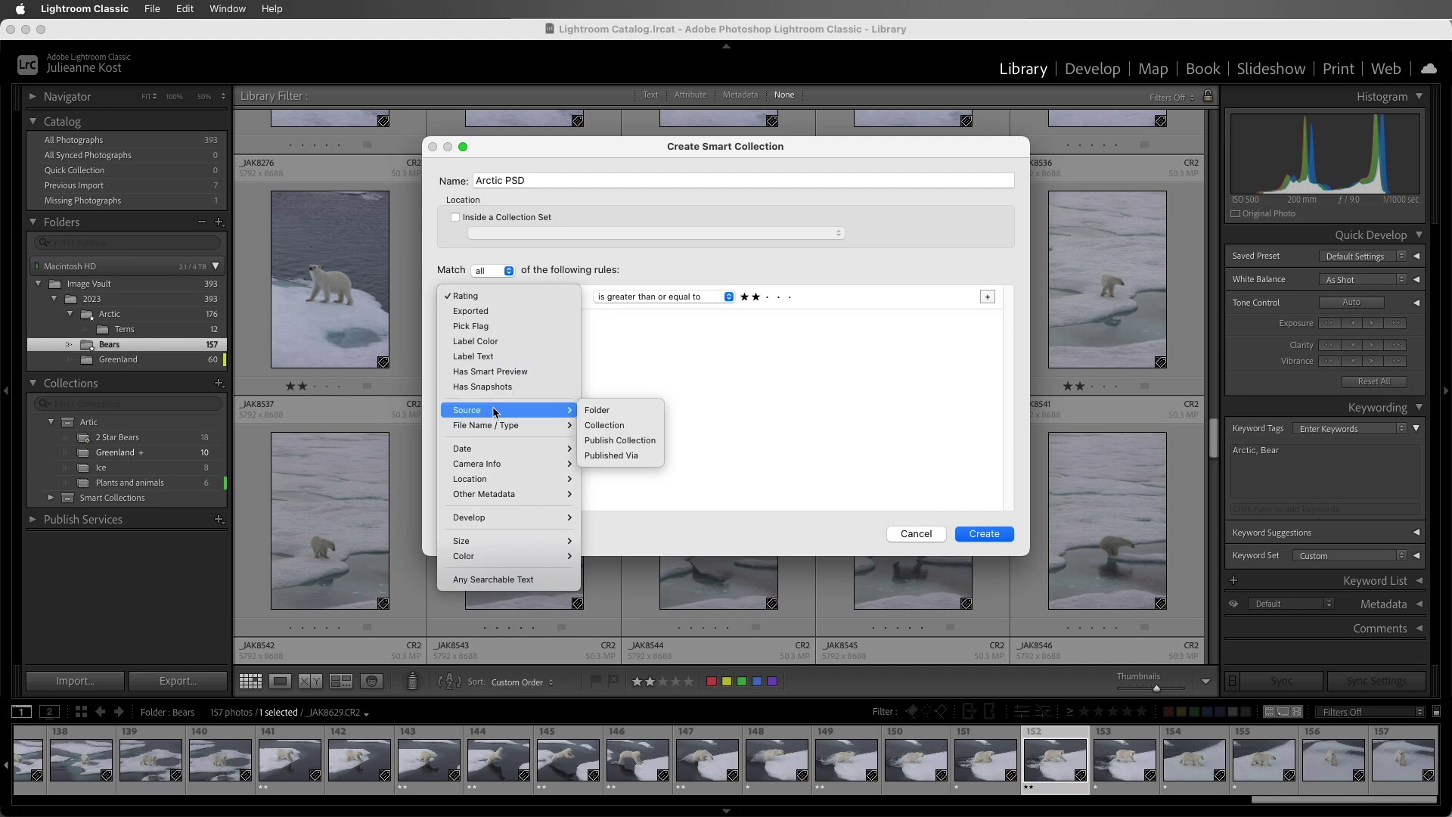
left_click(599, 411)
left_click(753, 296)
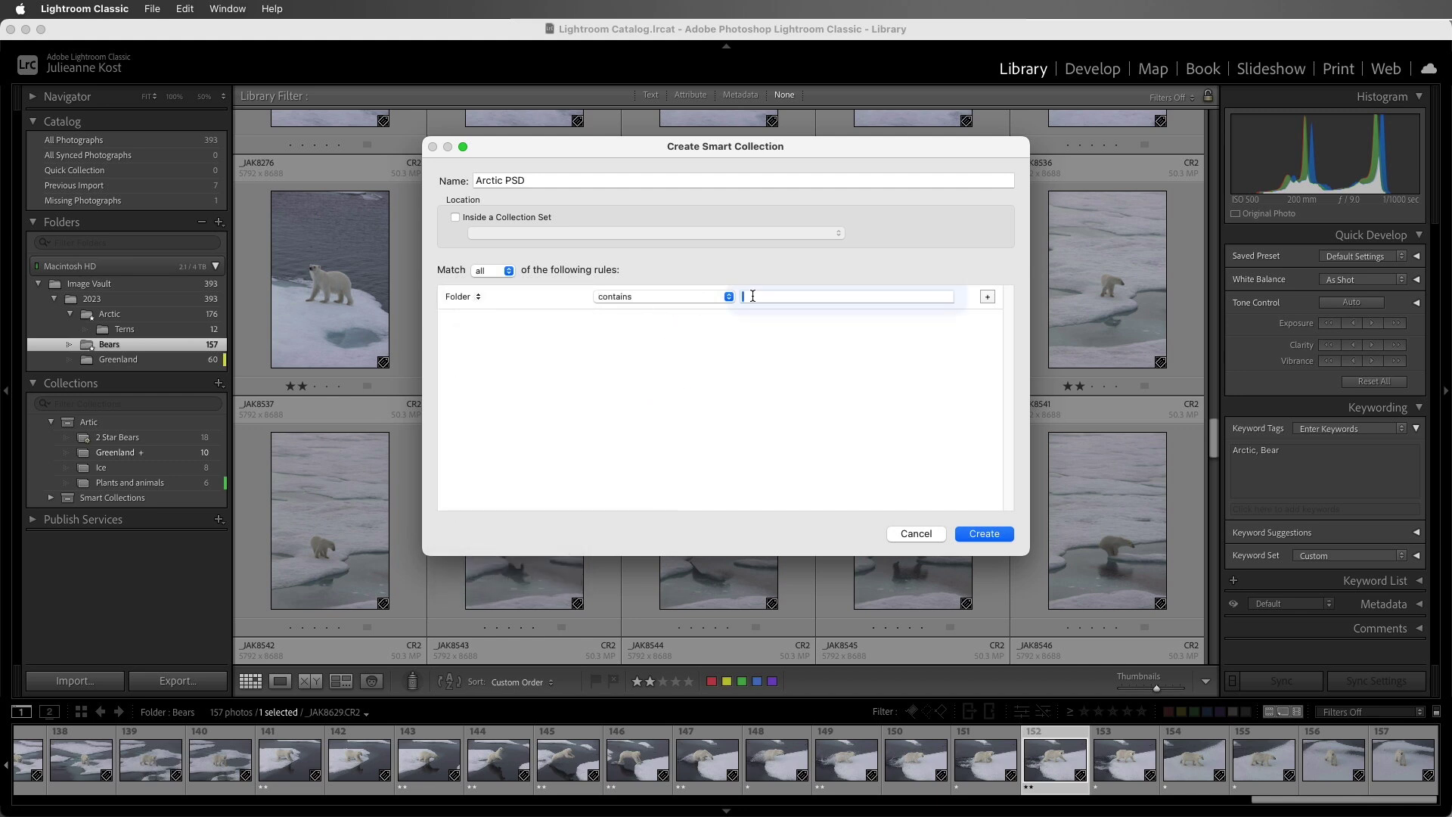
type("Arctic")
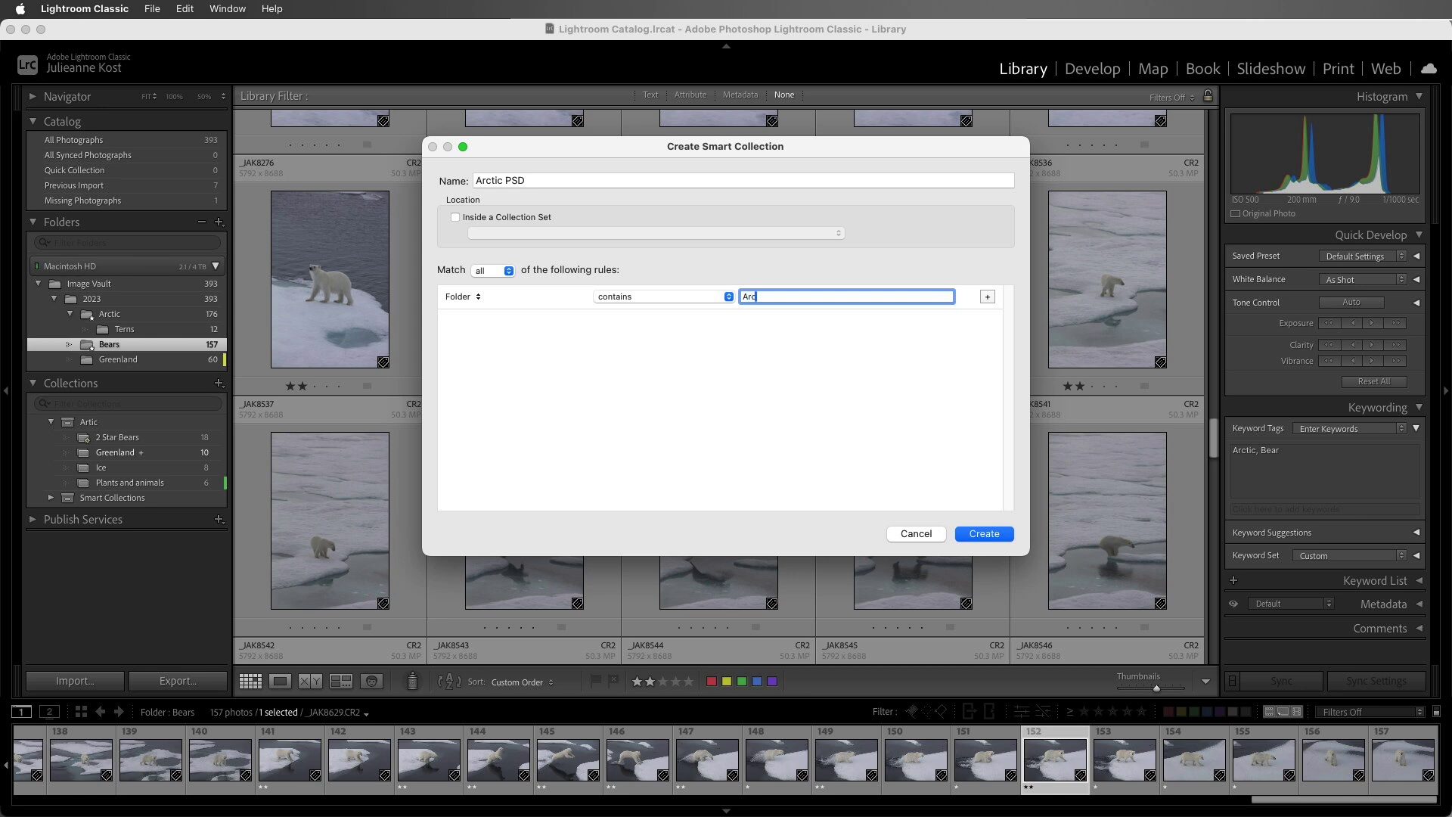
Add a File Type is Photoshop Document (PSD) rule and create the collection.
left_click(988, 296)
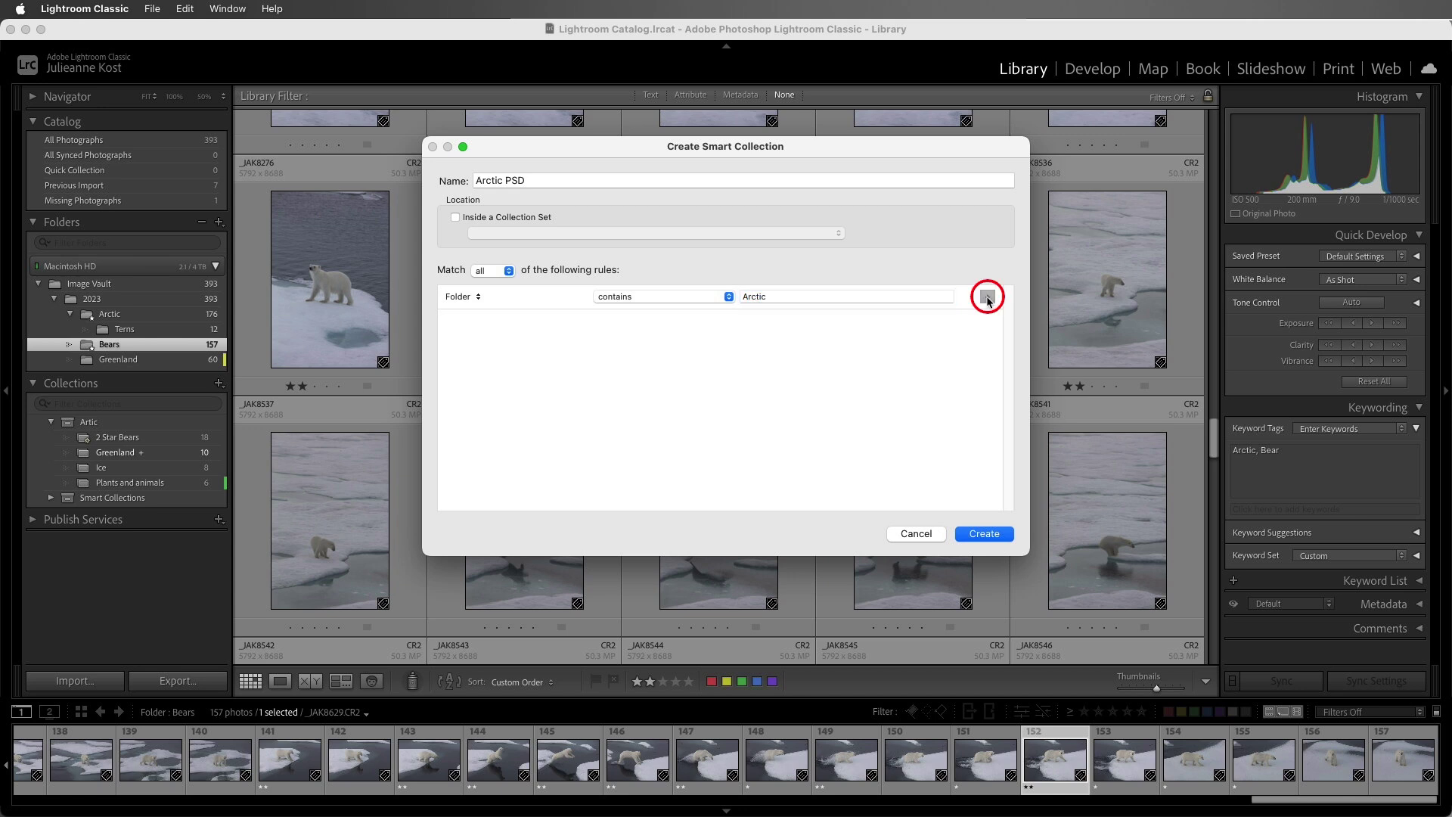
left_click(477, 323)
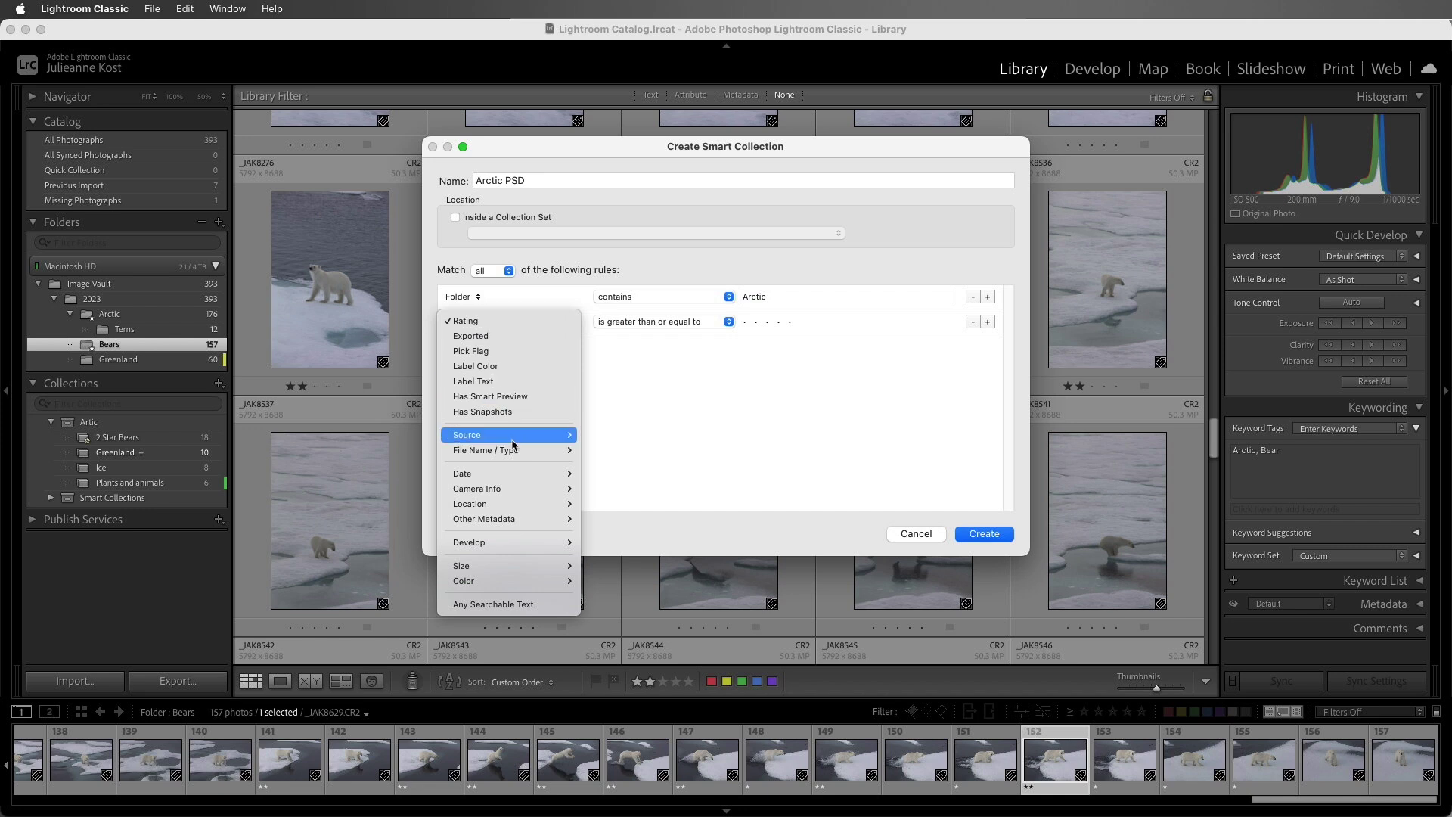
mouse_move(517, 452)
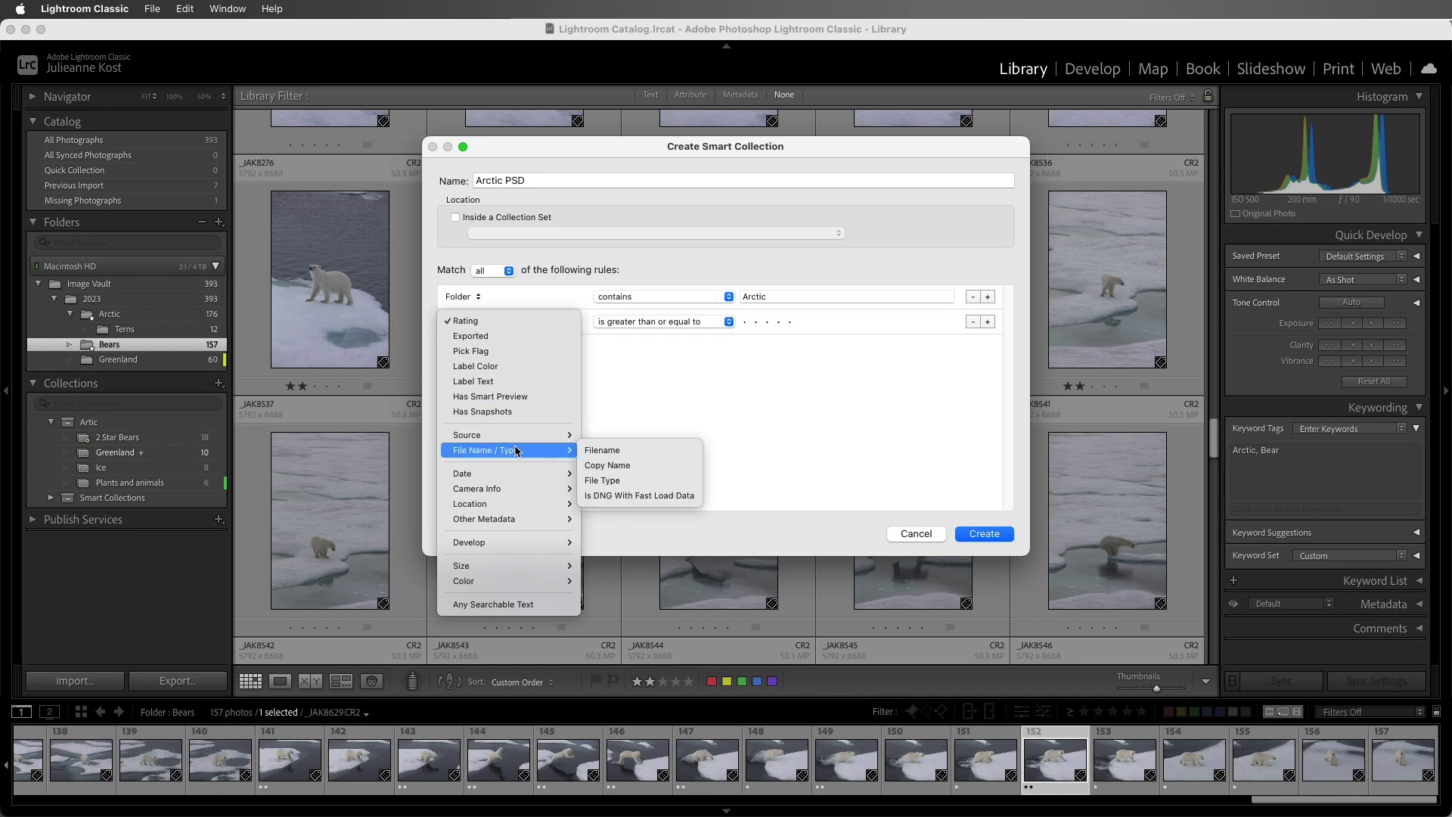
left_click(605, 480)
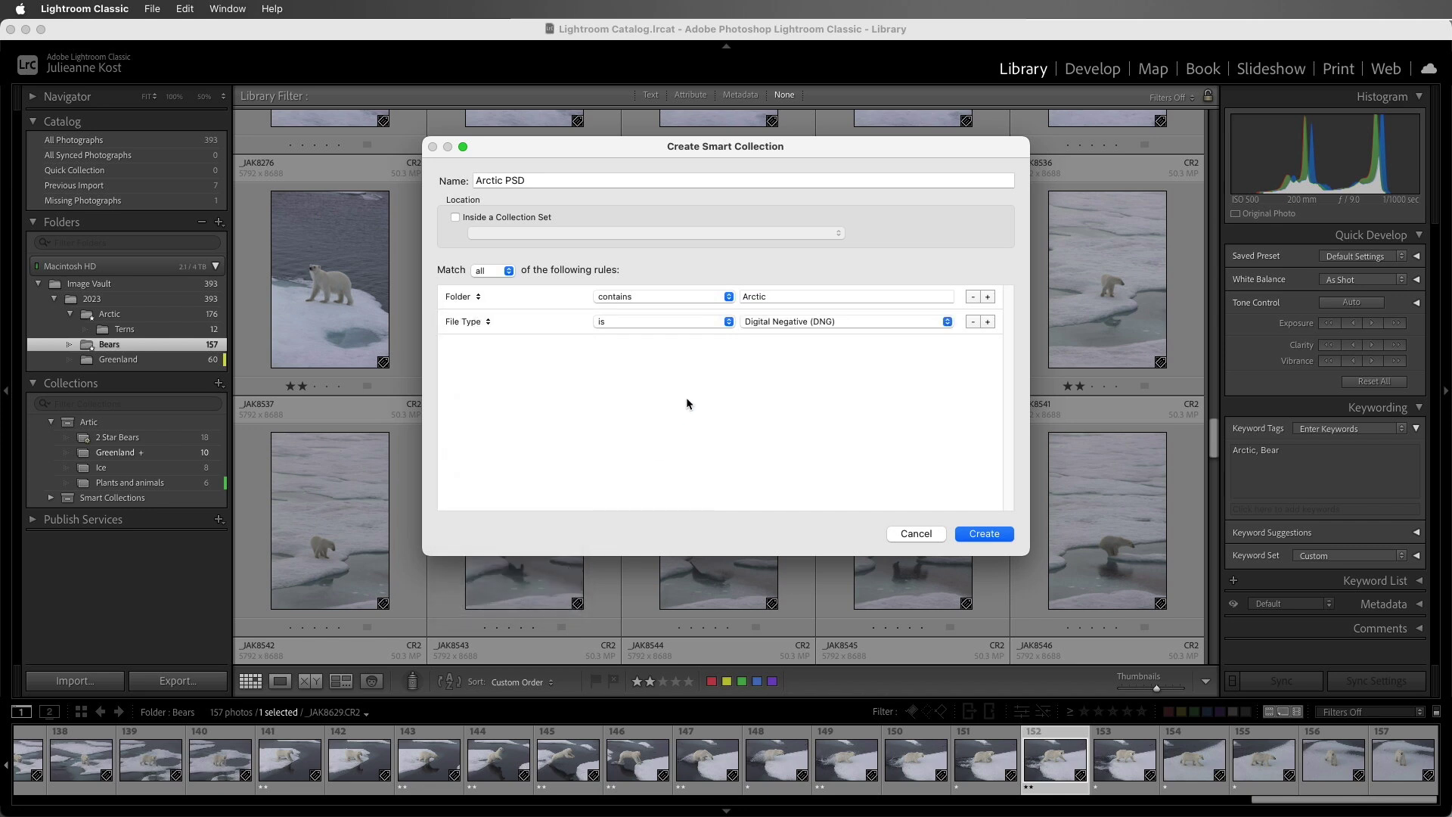
left_click(862, 321)
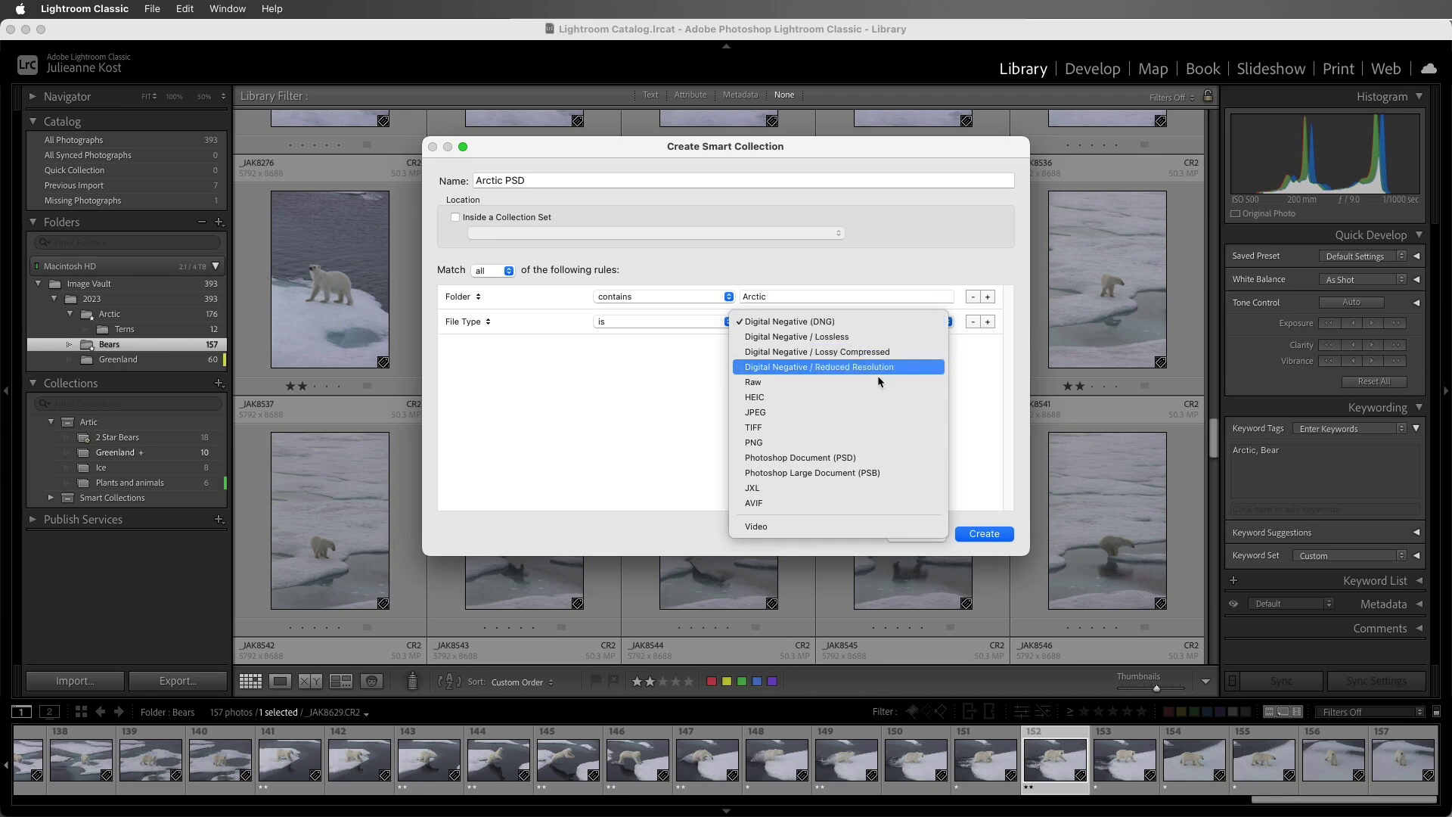
left_click(883, 459)
left_click(984, 534)
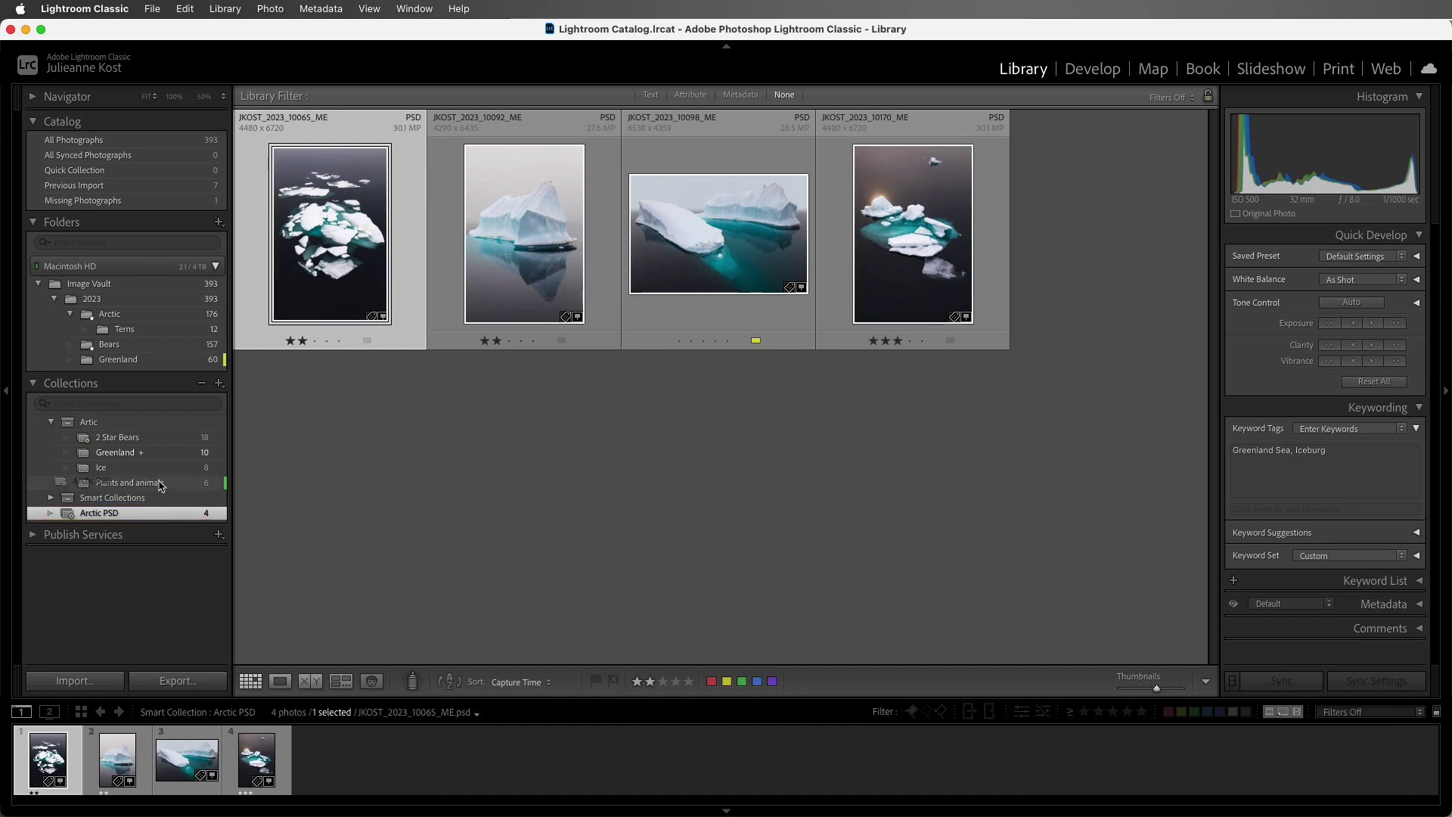
Drag Arctic PSD in the Collections panel onto the Artic set, beside 2 Star Bears.
left_click_drag(99, 513, 110, 427)
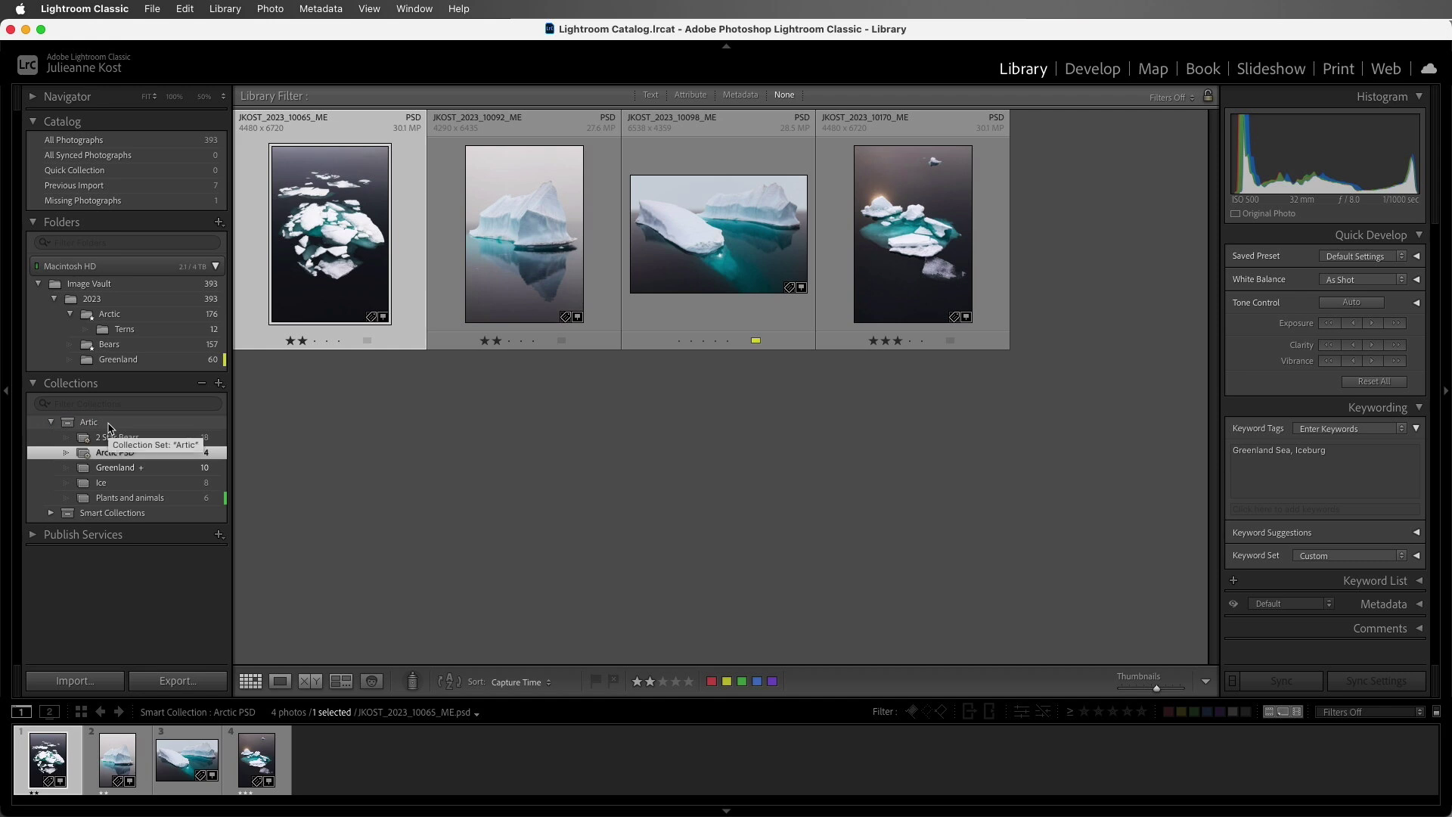
Start a smart collection named 'Best Images 2023' with a rule of Rating at least two stars.
left_click(220, 384)
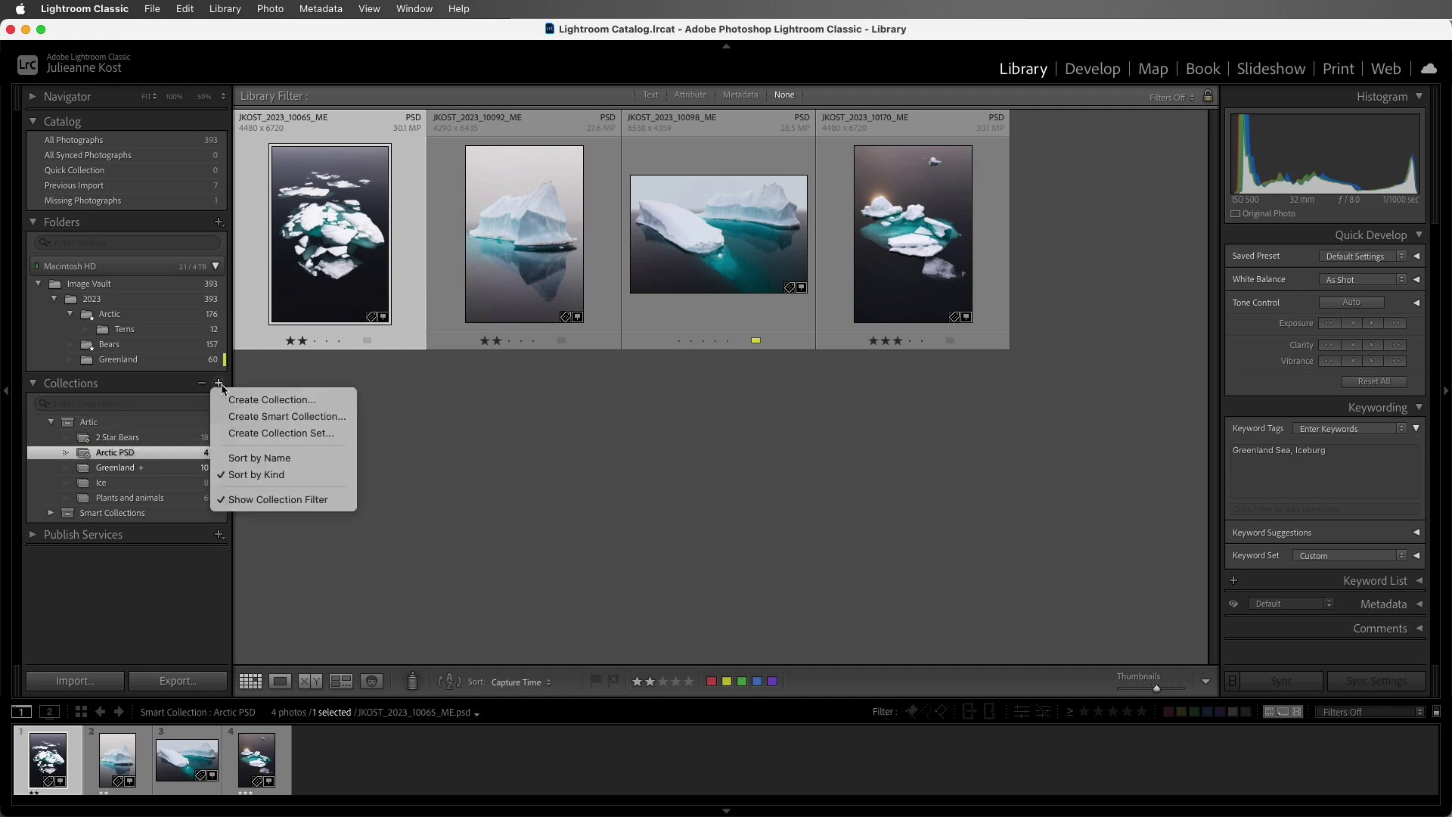
left_click(221, 417)
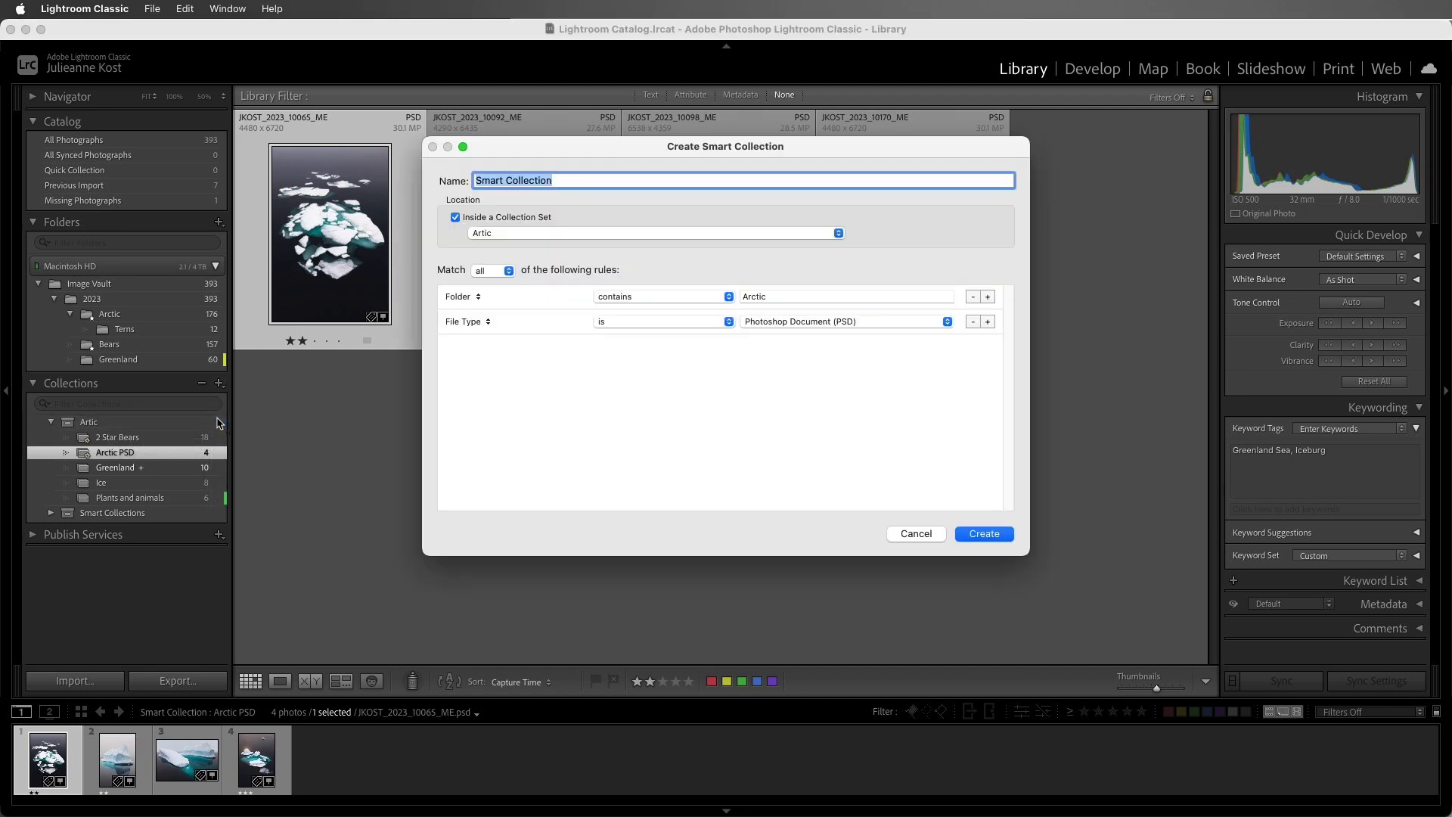
type("Best Images 2023")
left_click(478, 295)
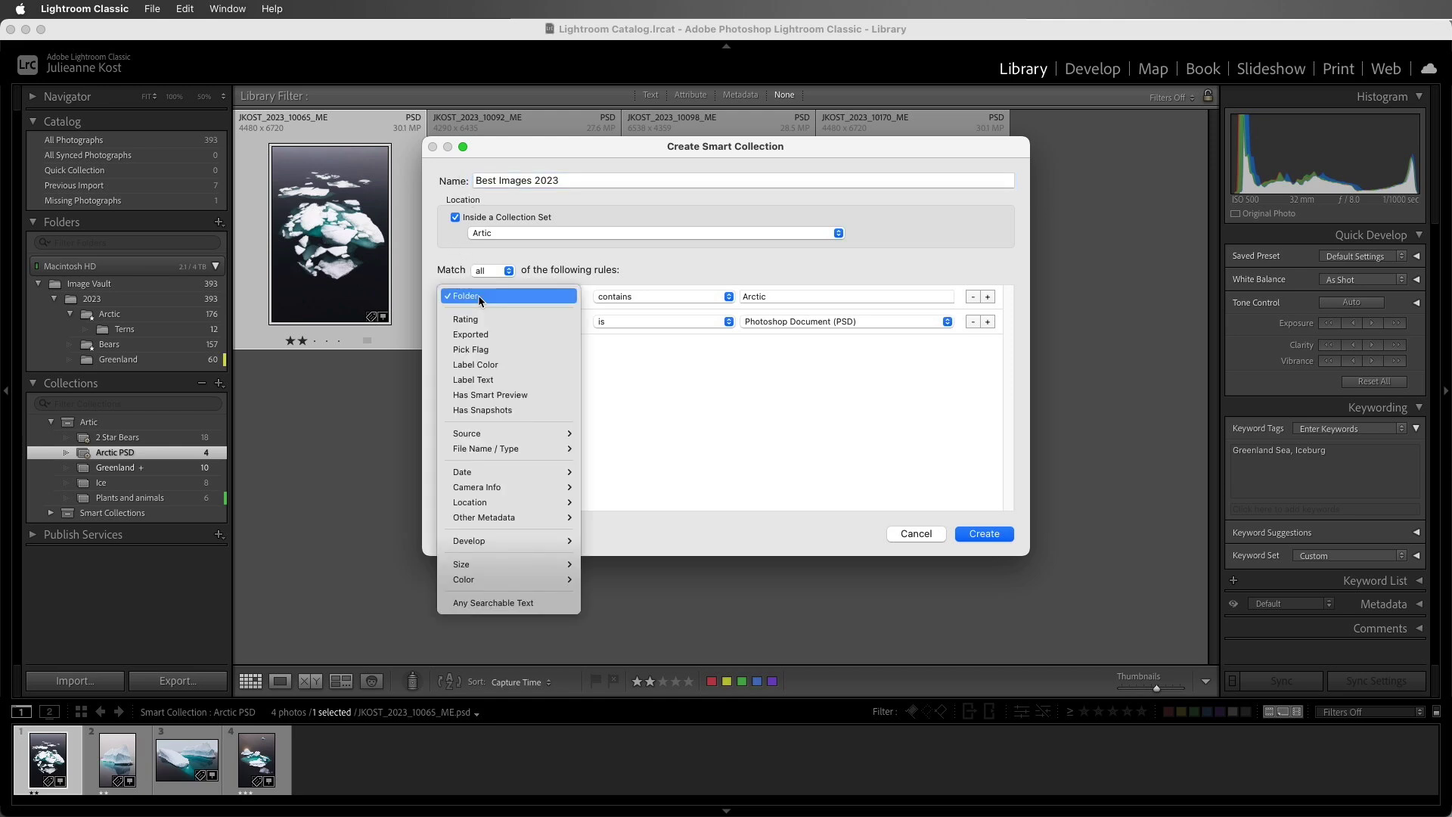
left_click(488, 321)
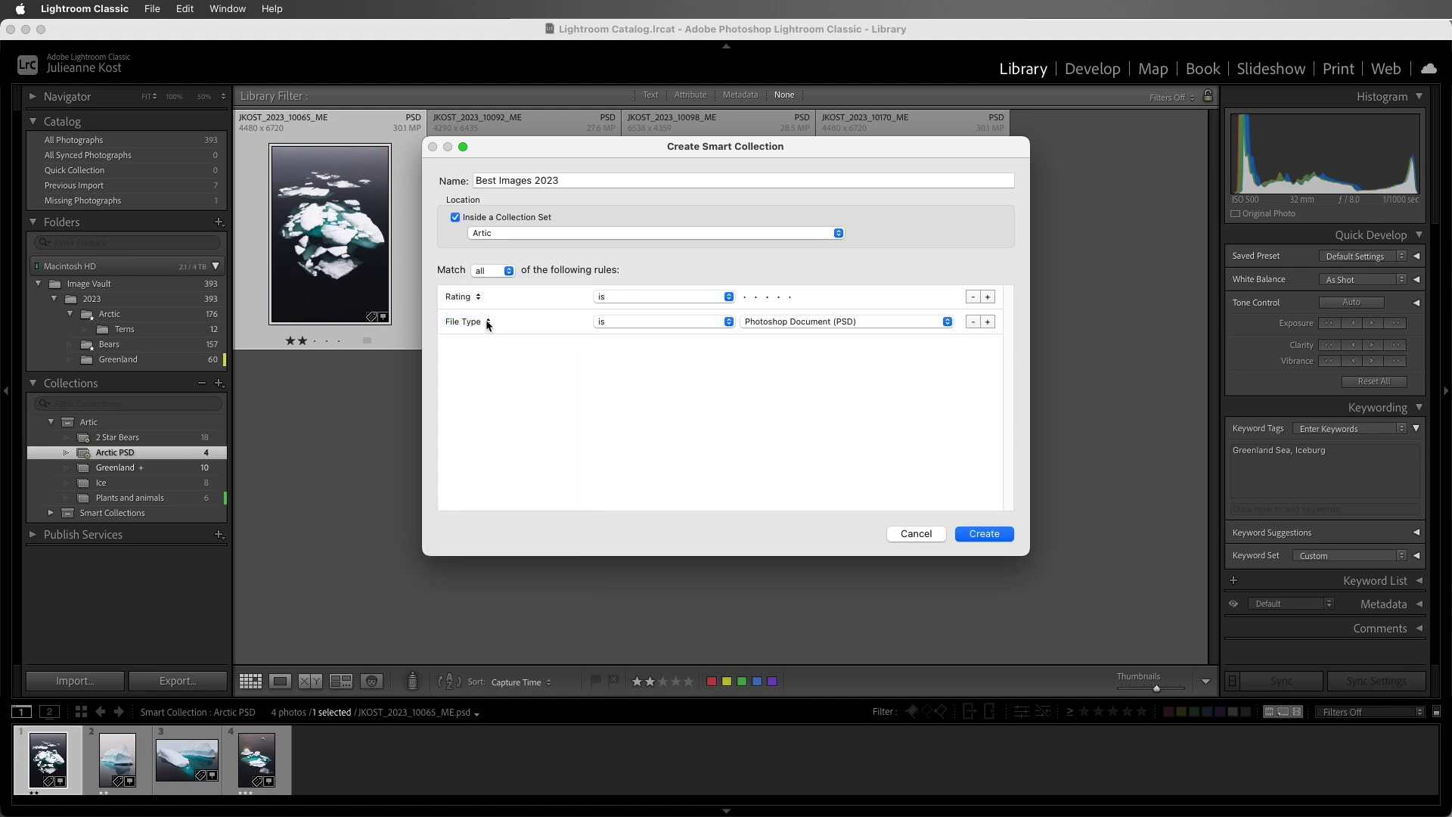
left_click(610, 297)
left_click(711, 374)
left_click(755, 297)
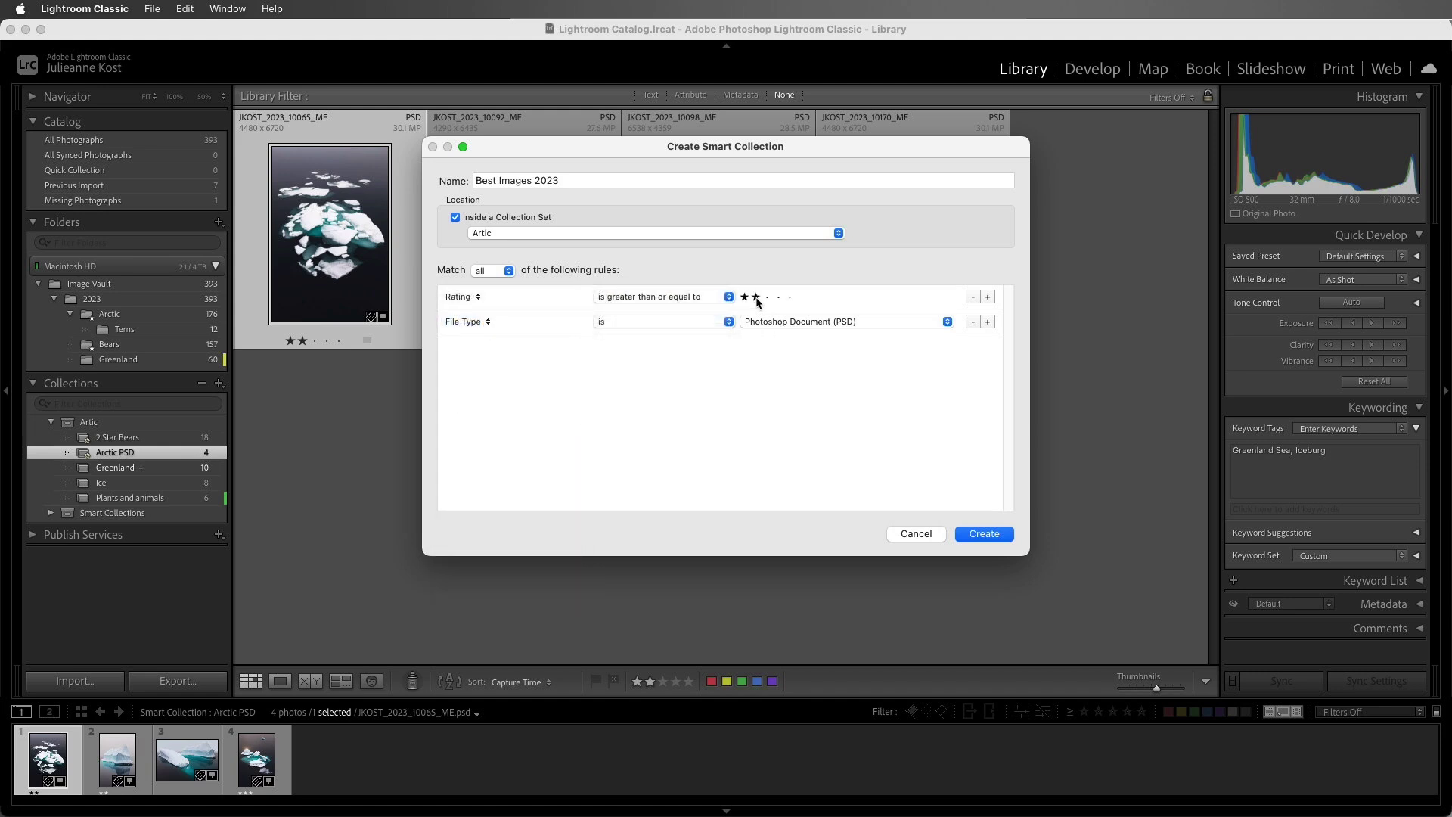
Add a Capture Date range rule from 2023-01-01 to 2023-12-30 and create the collection.
left_click(484, 324)
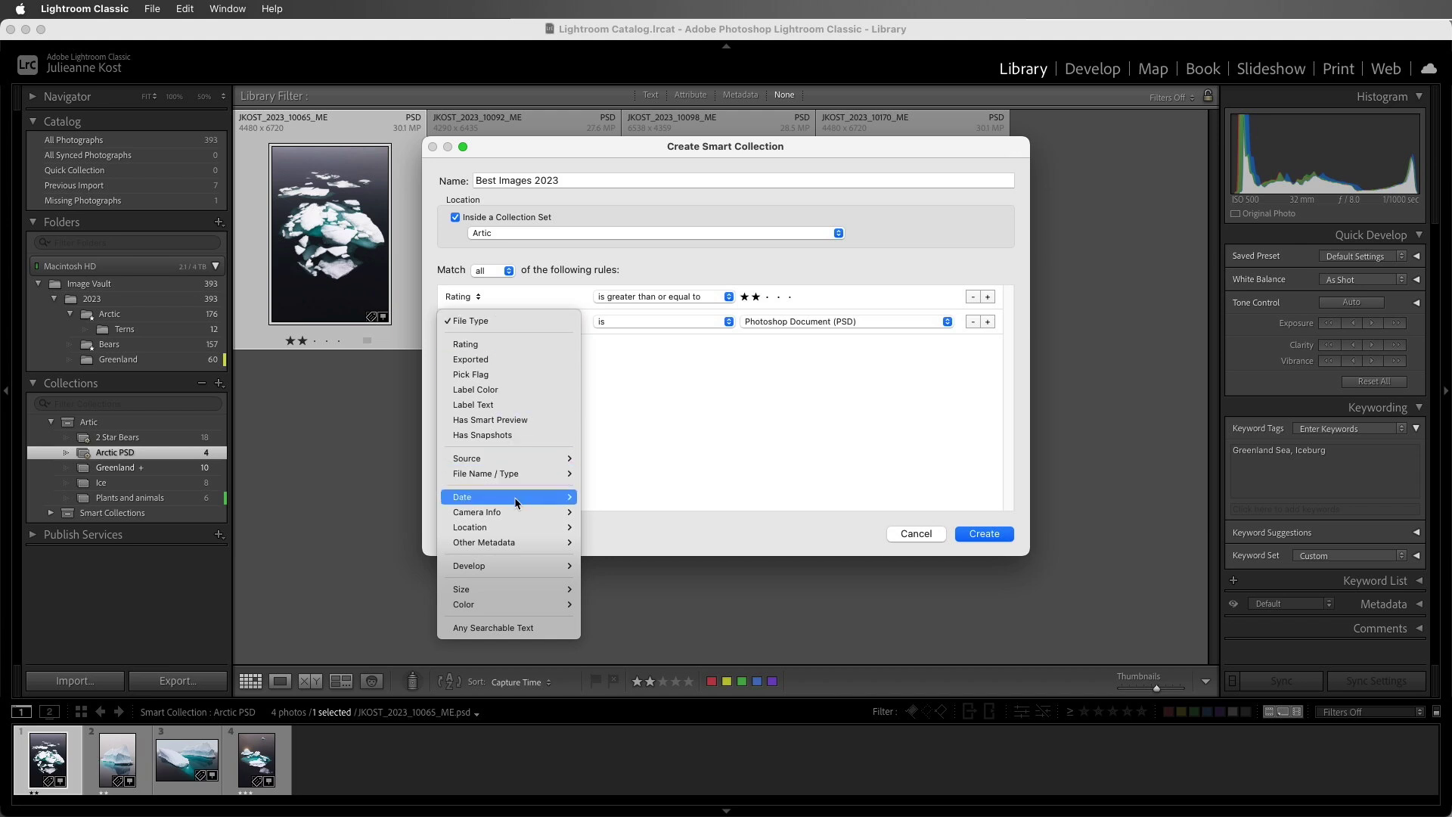
mouse_move(517, 503)
left_click(601, 496)
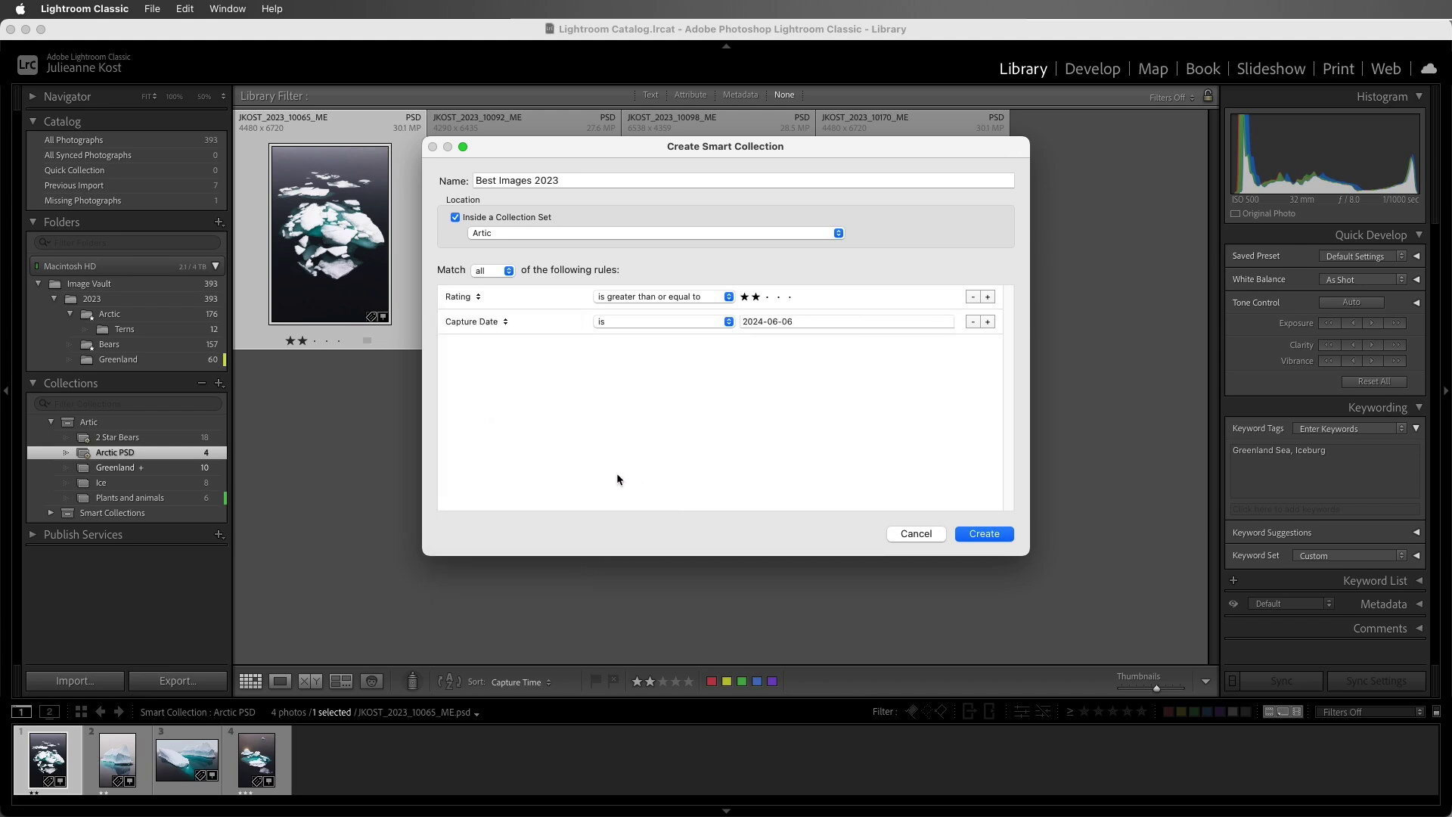
left_click(662, 322)
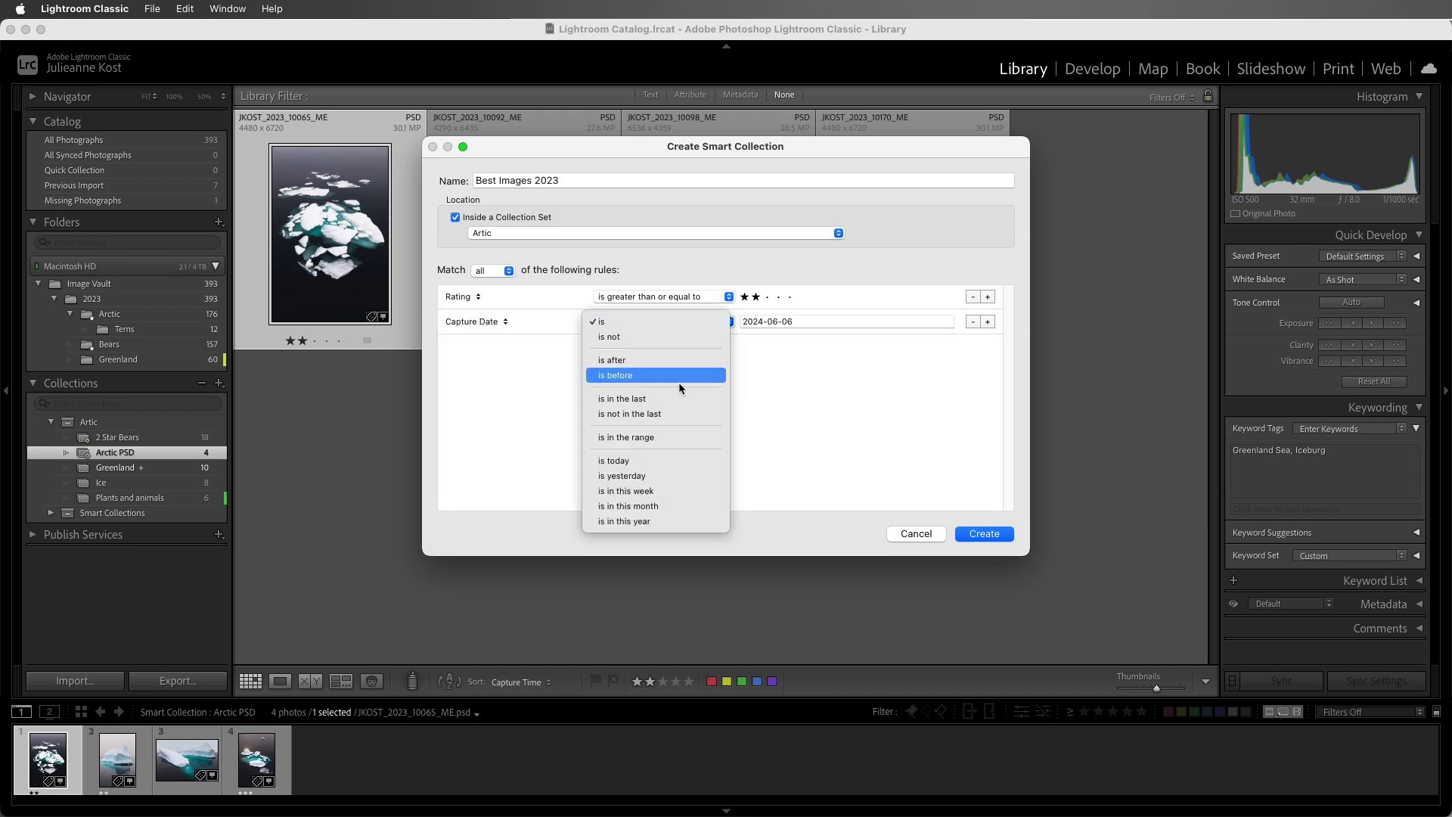
left_click(691, 437)
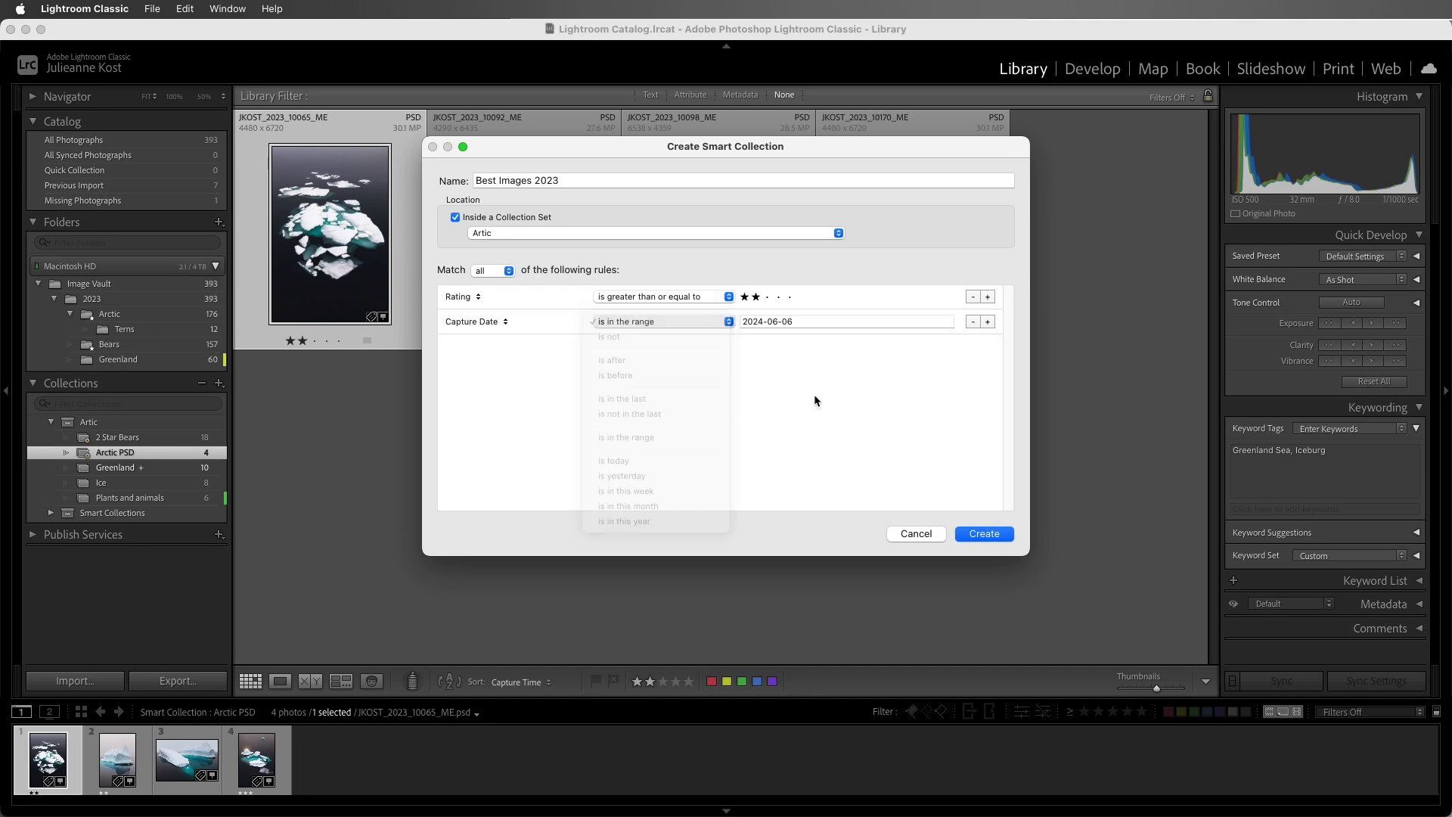
left_click(803, 323)
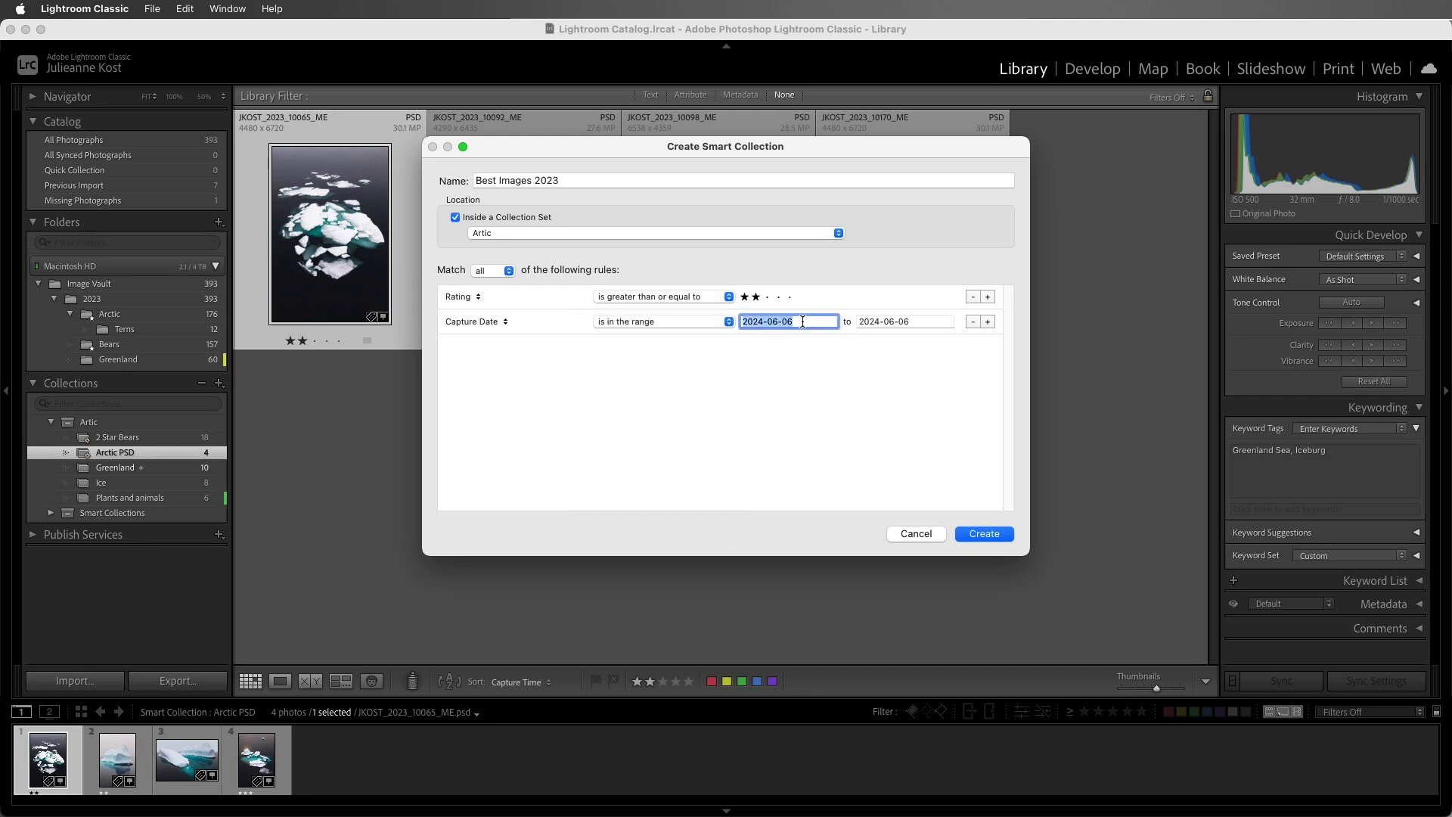
left_click_drag(795, 323, 760, 322)
type("3-01-01")
left_click(906, 324)
left_click_drag(908, 323, 876, 321)
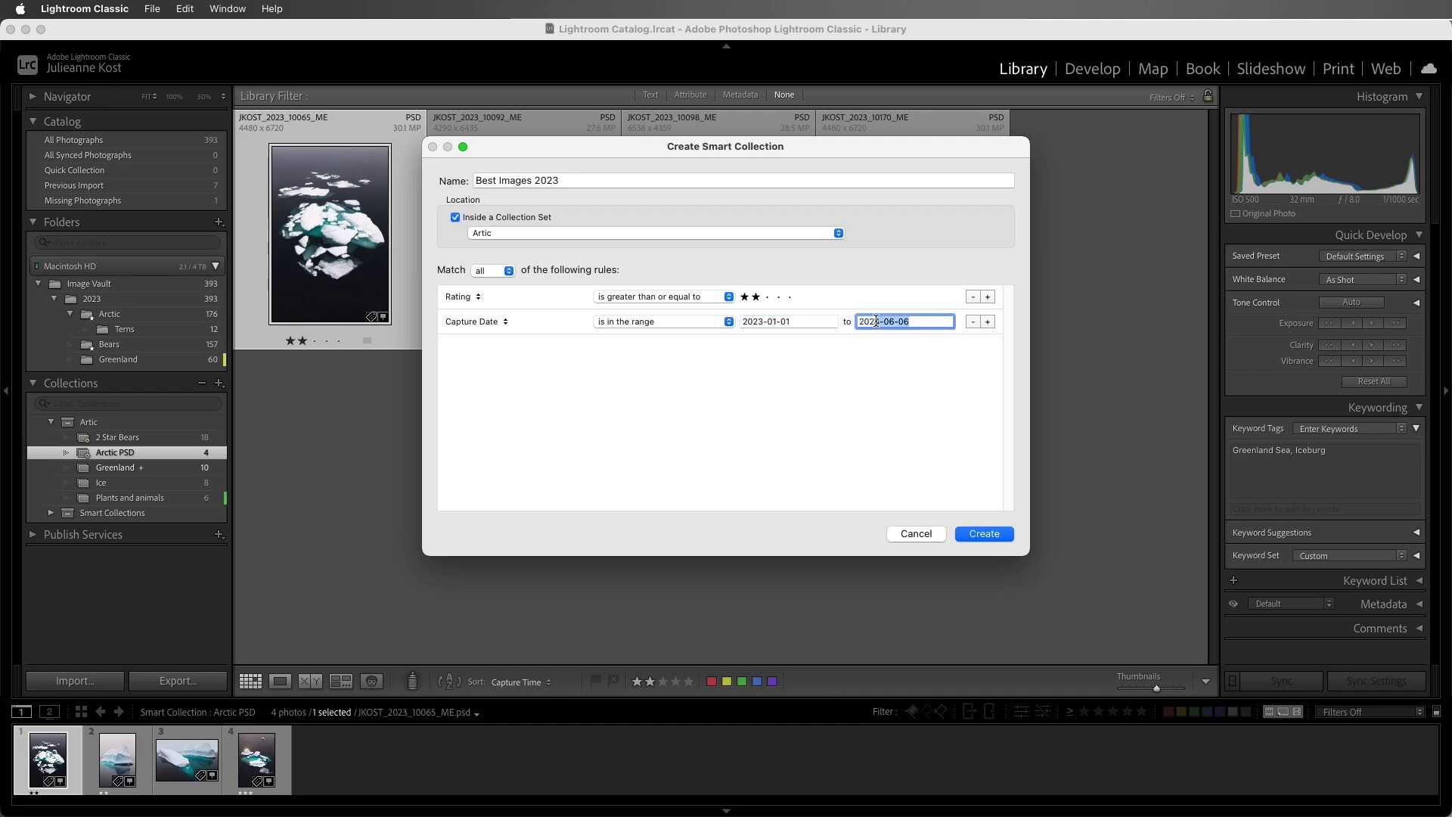
type("3-12-30")
left_click(978, 534)
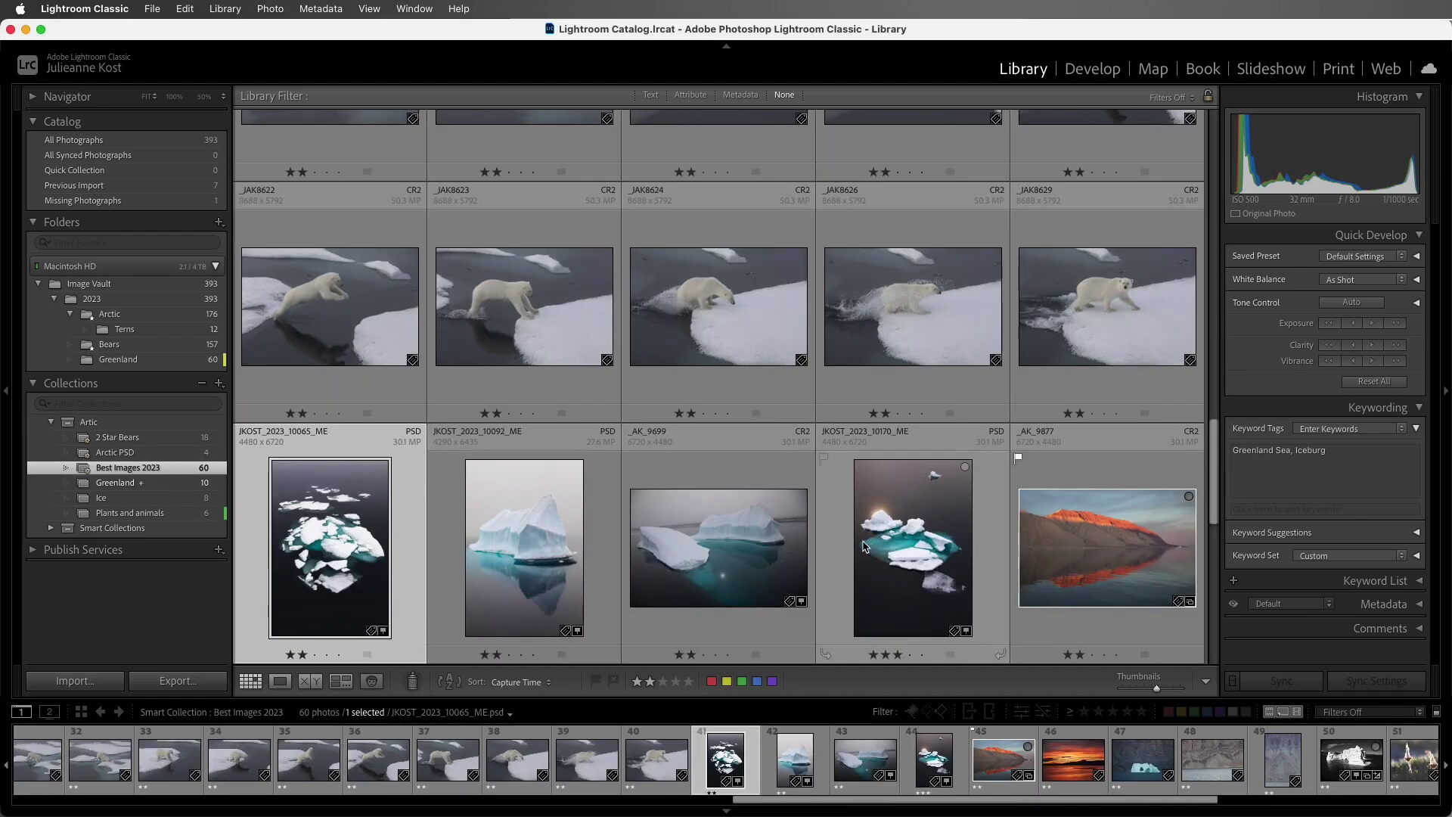
left_click(547, 684)
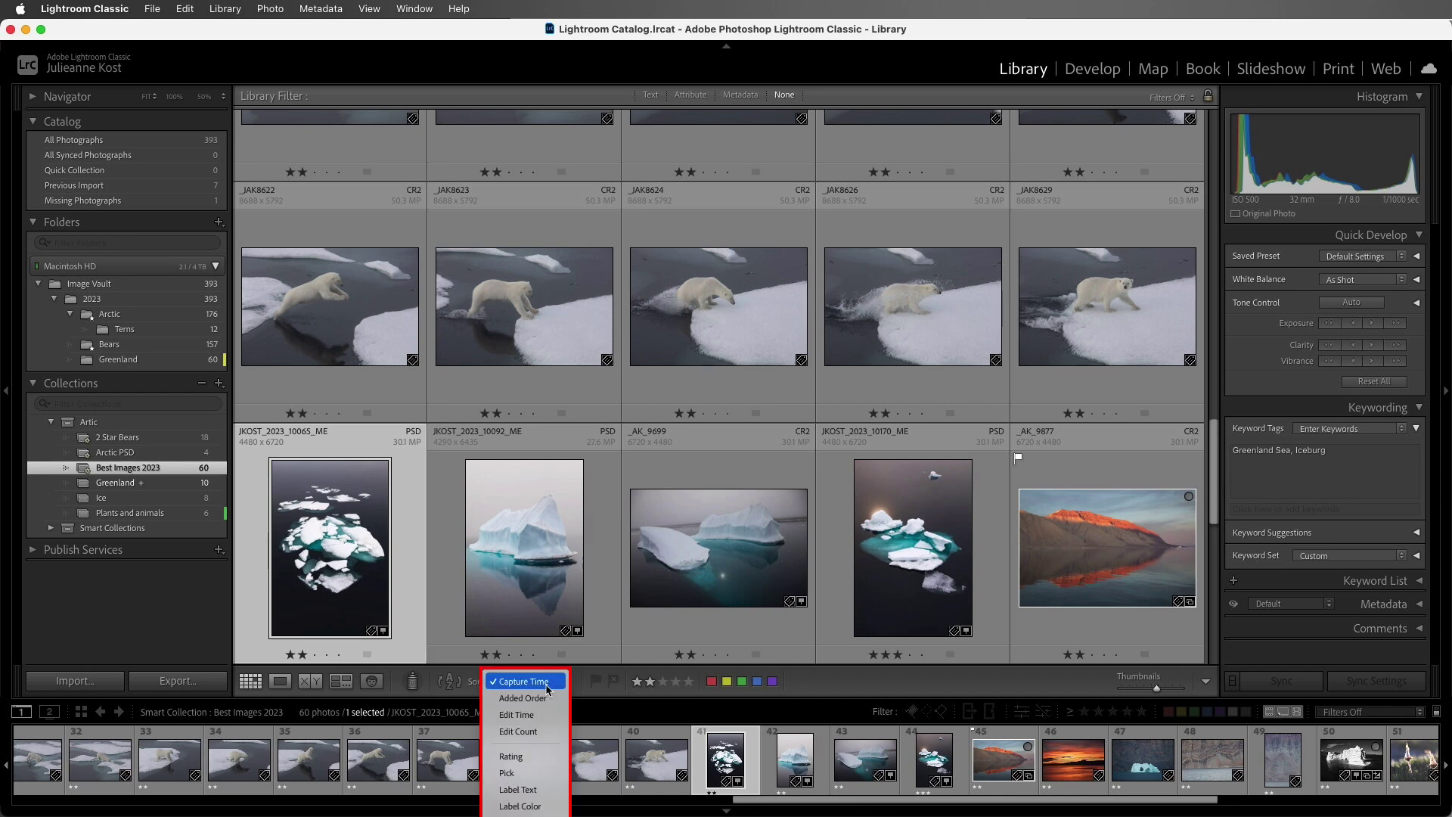
mouse_move(549, 787)
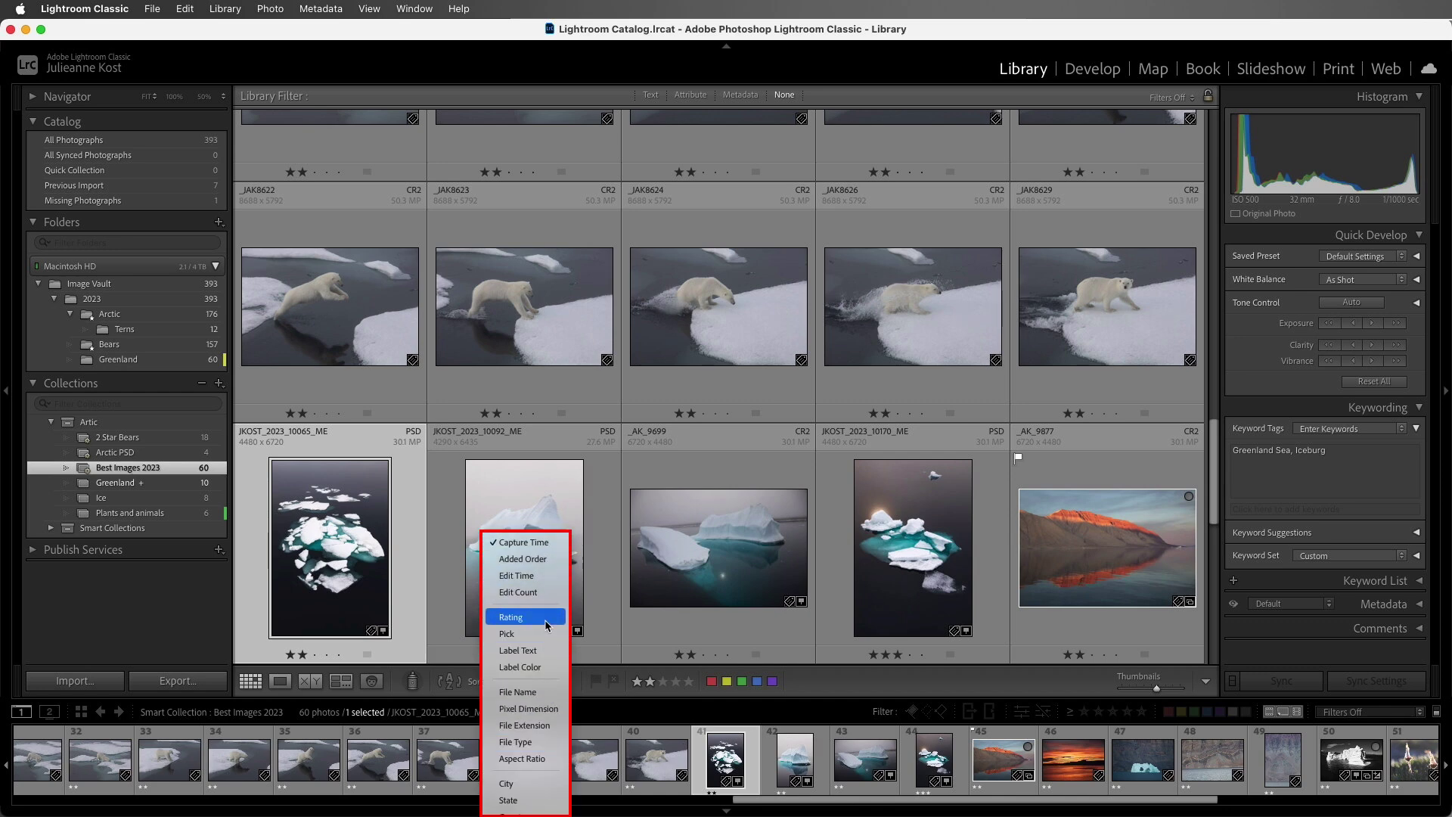
key("Escape")
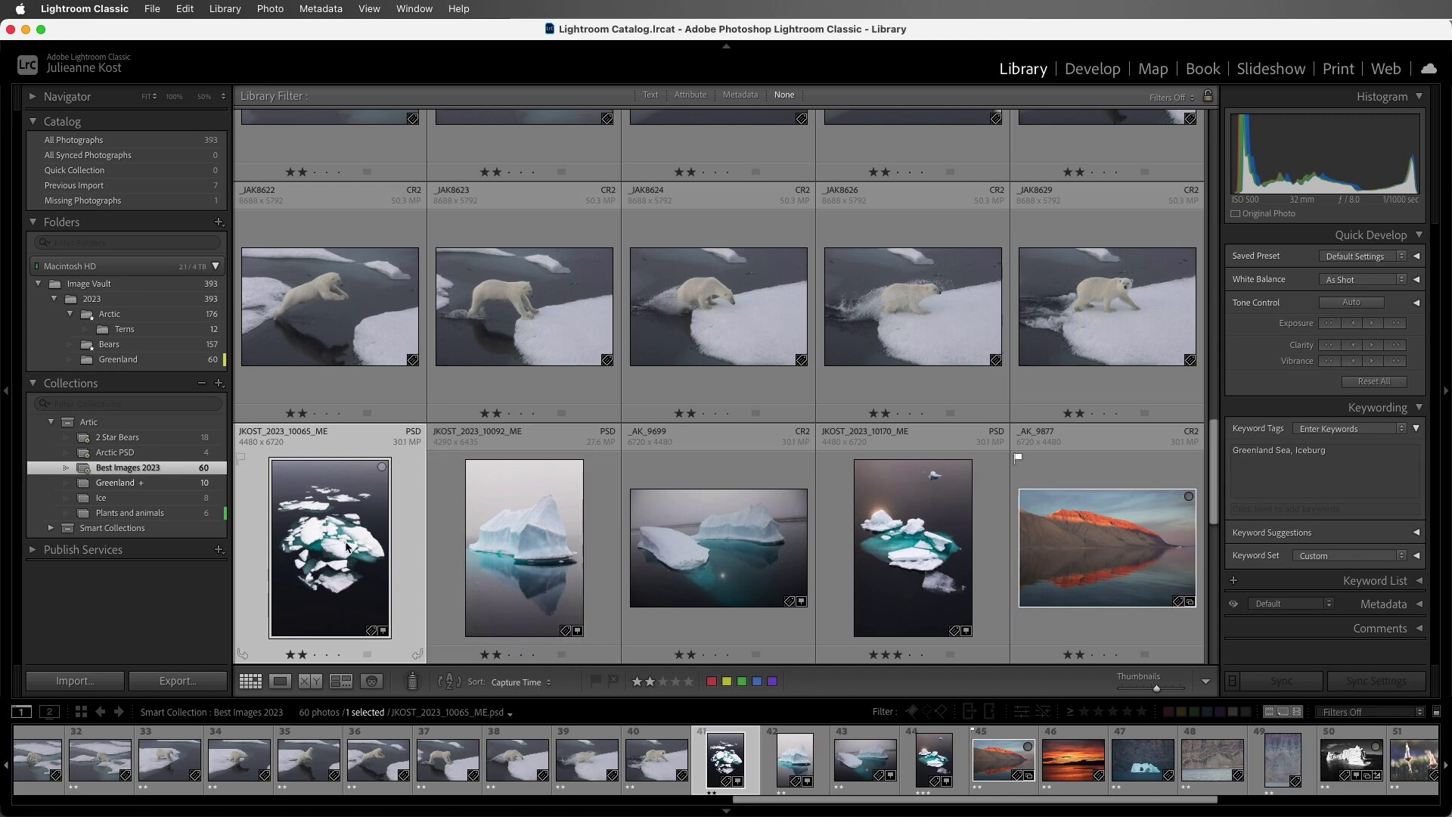
left_click_drag(346, 546, 618, 547)
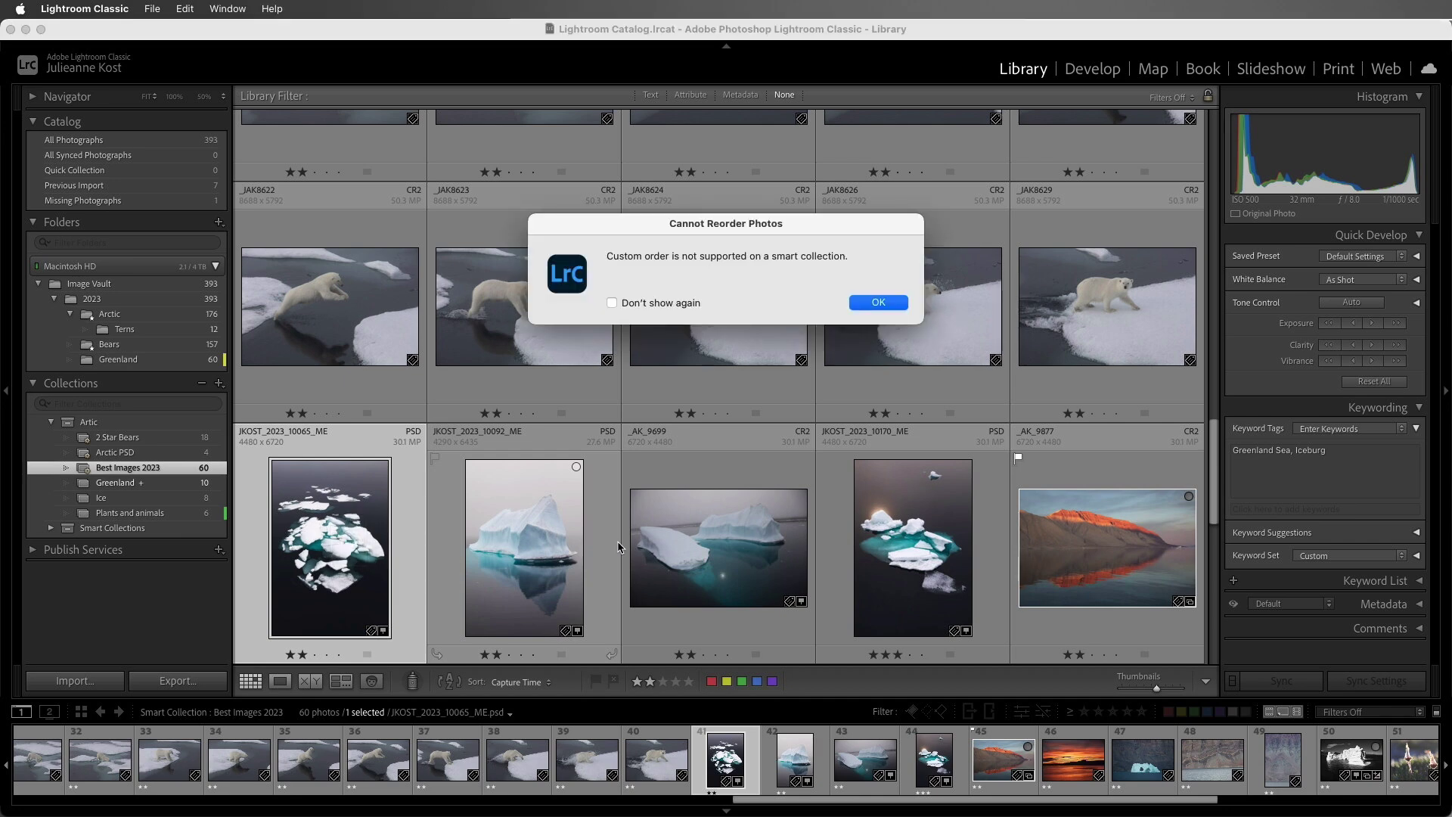
left_click(880, 304)
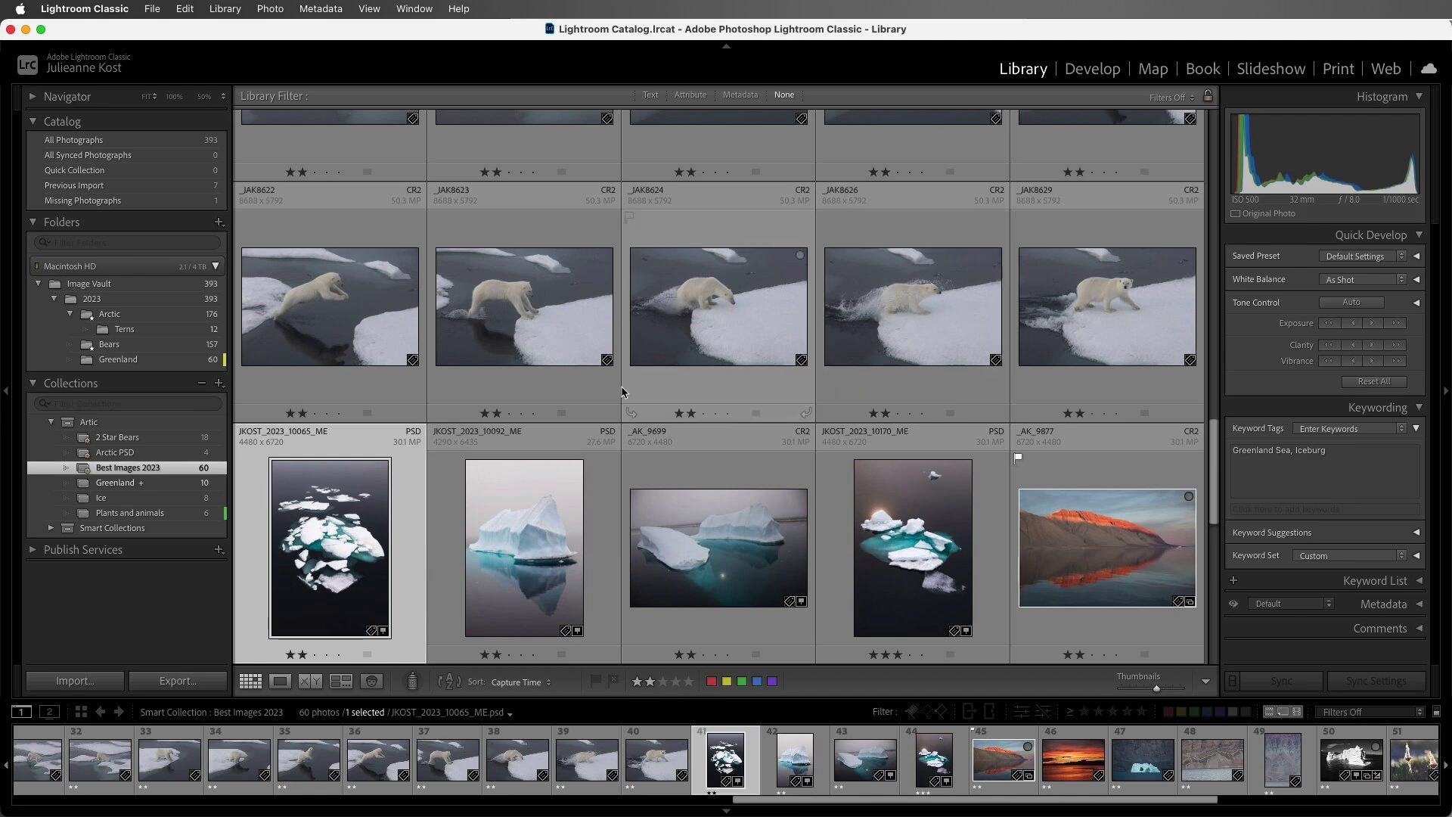
left_click(219, 383)
left_click(234, 416)
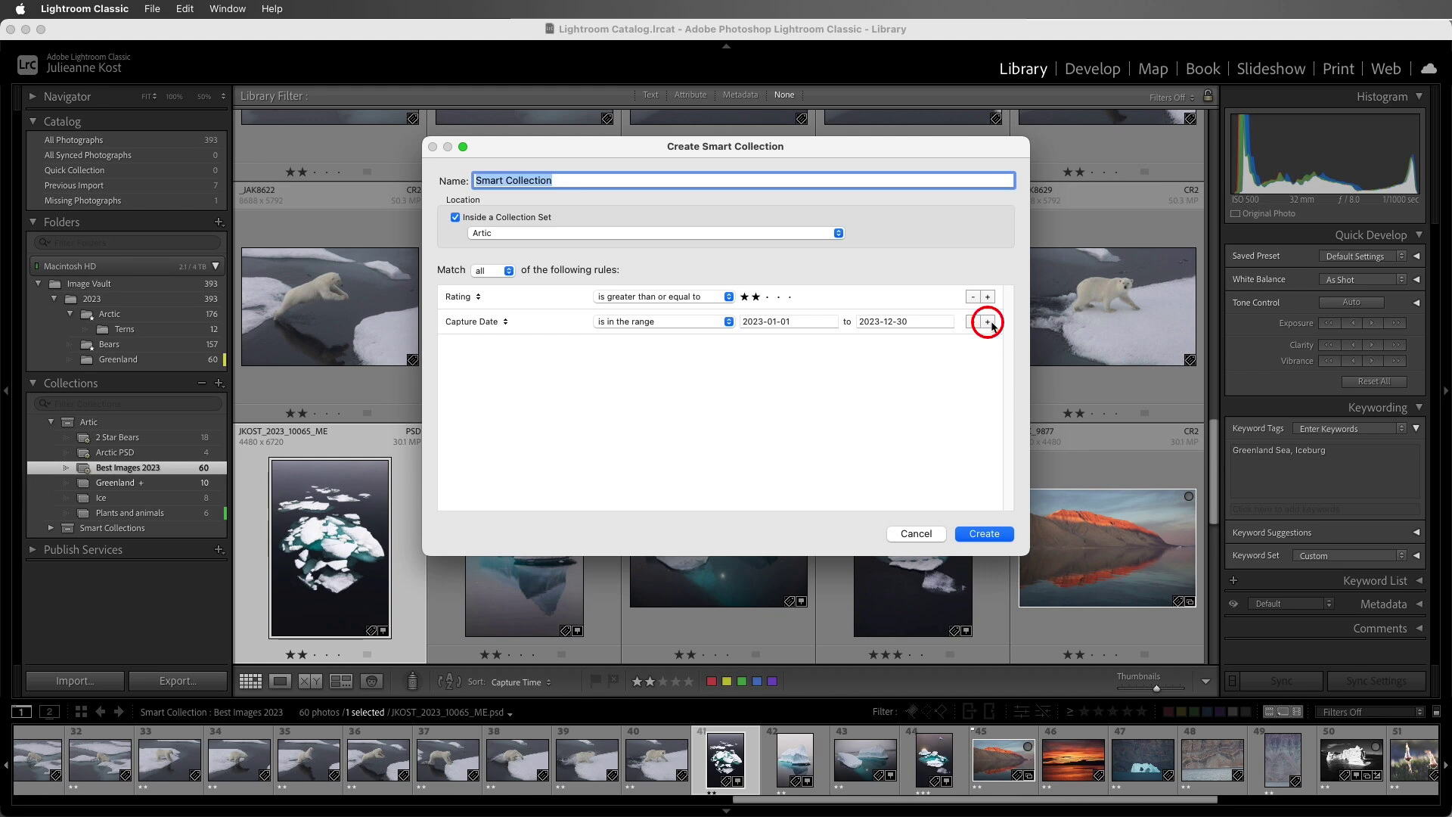
key("alt")
left_click(988, 322, "alt")
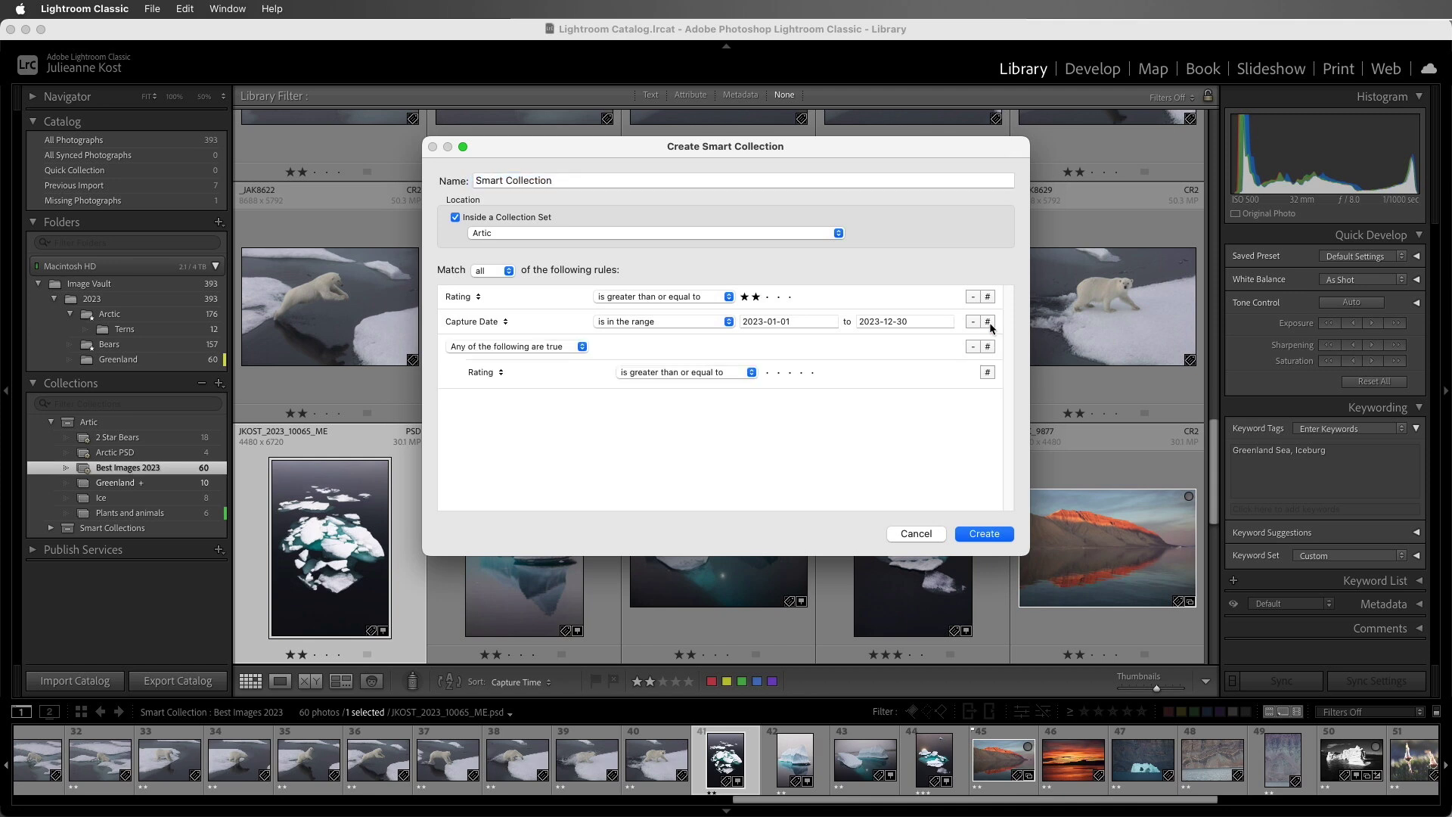
left_click(584, 347)
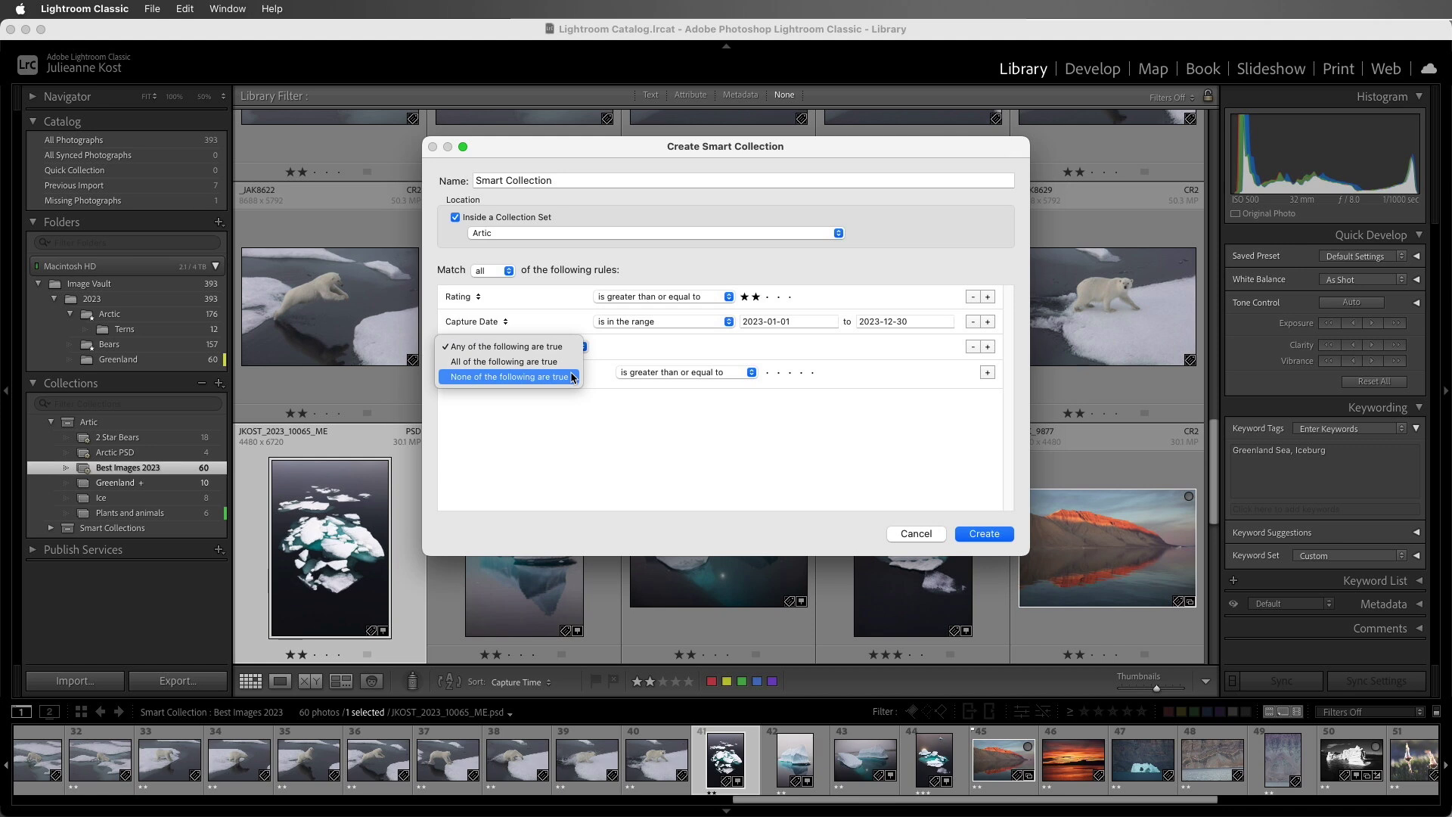
left_click(601, 352)
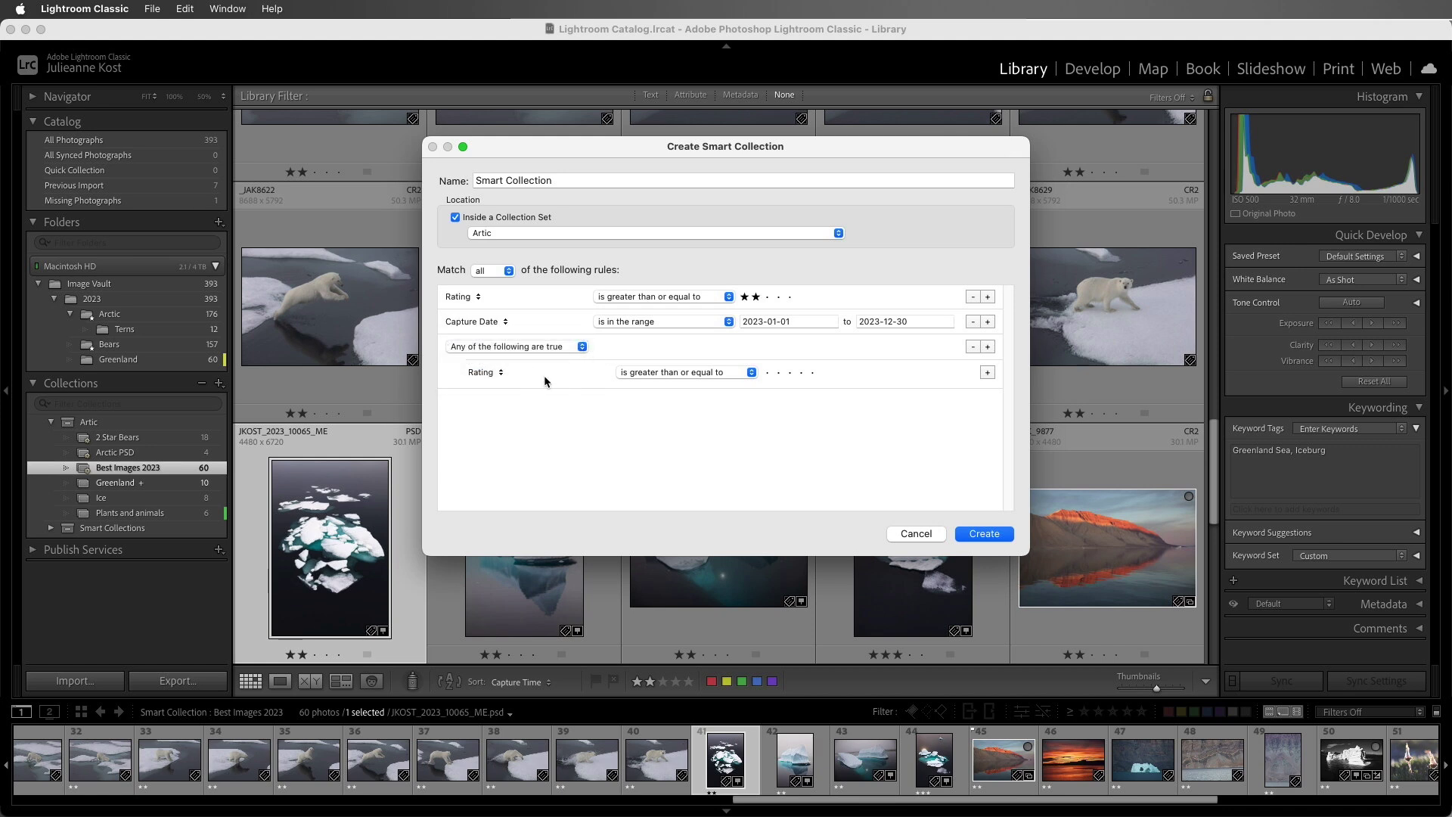
left_click(918, 535)
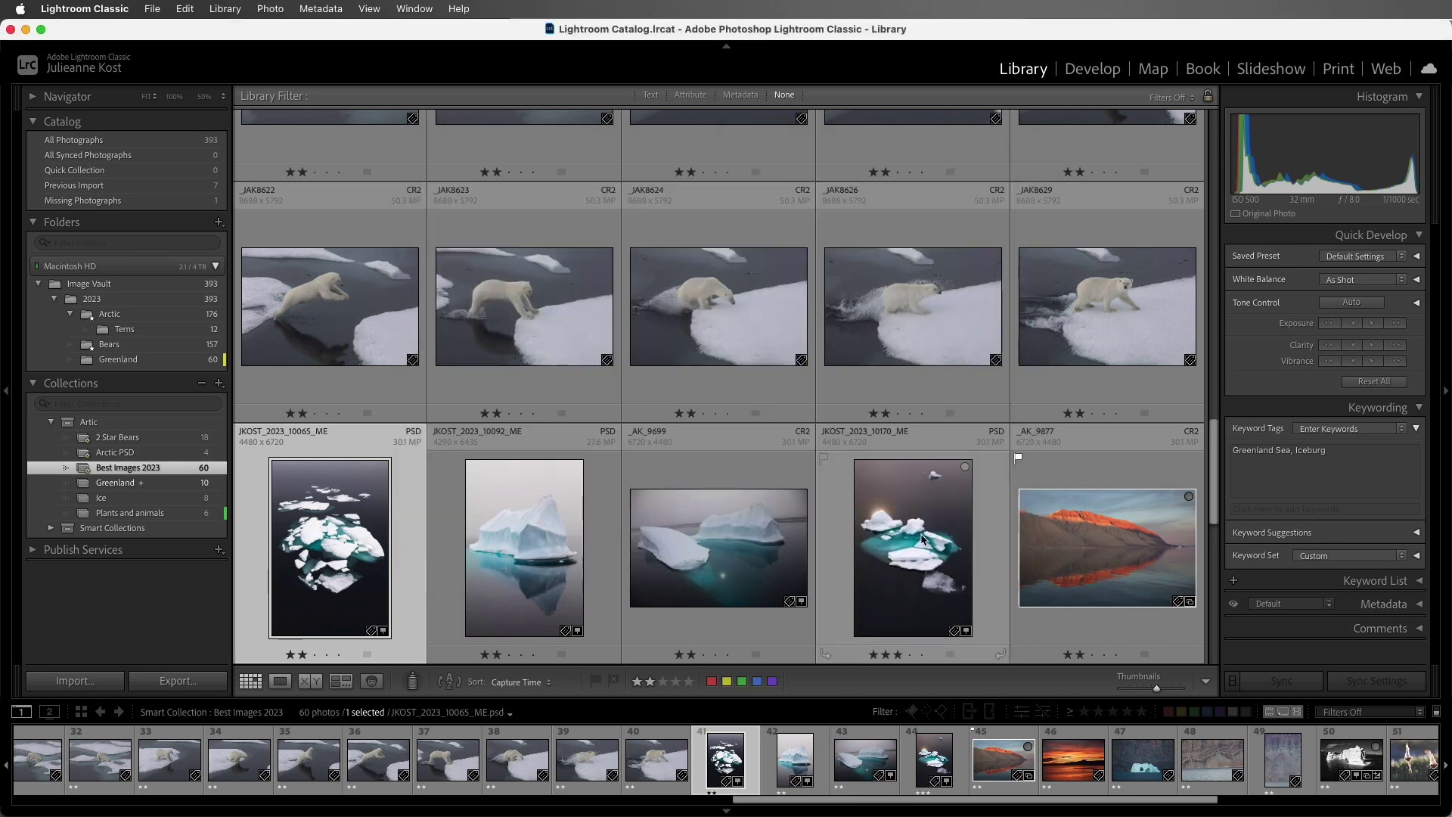